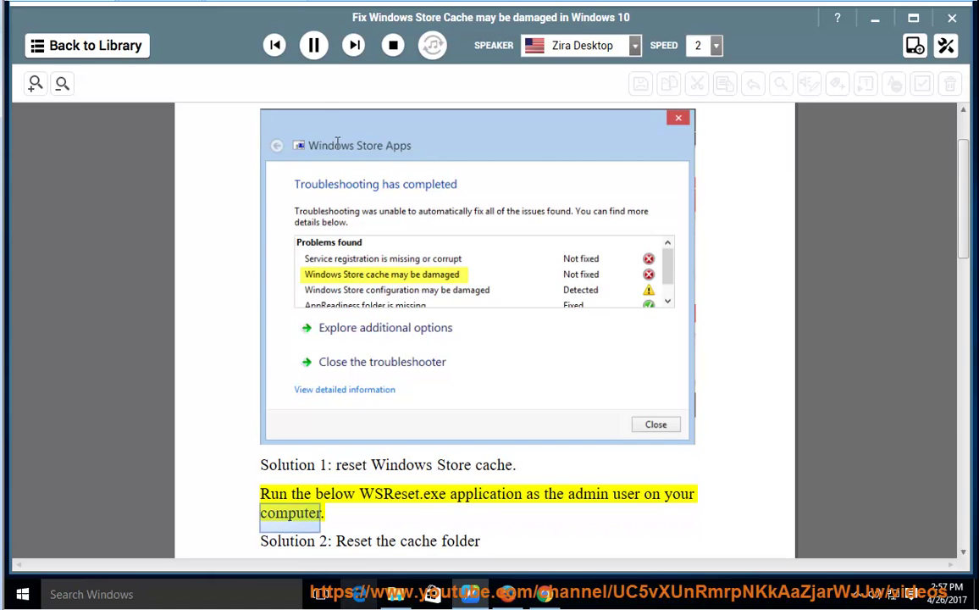
Pause the read-aloud and copy the name WSReset.exe from the Solution 1 instructions
{"action": "left_click", "coordinate": [321, 51]}
{"action": "left_click_drag", "start_coordinate": [446, 495], "coordinate": [392, 495]}
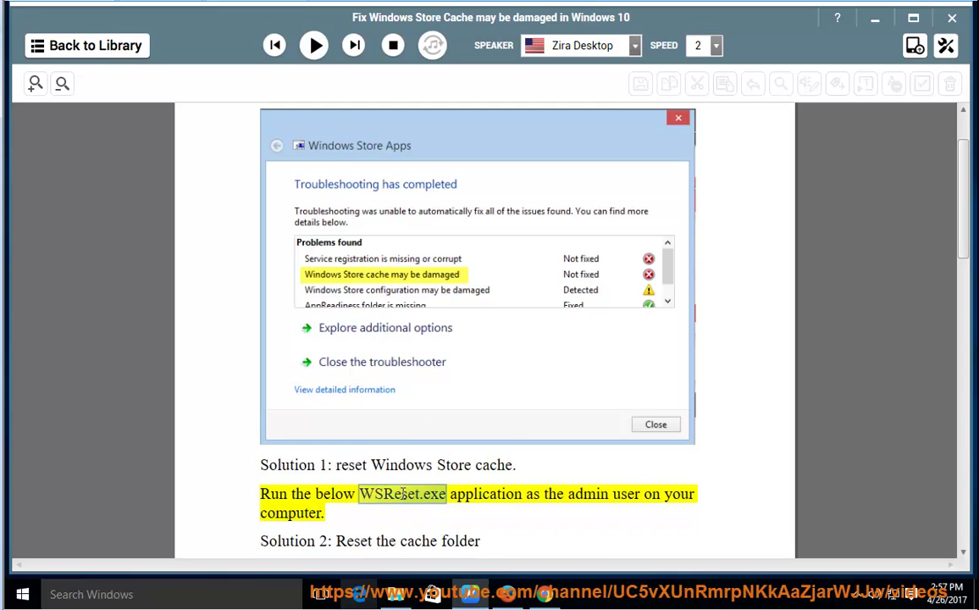
{"action": "right_click", "coordinate": [403, 493]}
{"action": "left_click", "coordinate": [415, 421]}
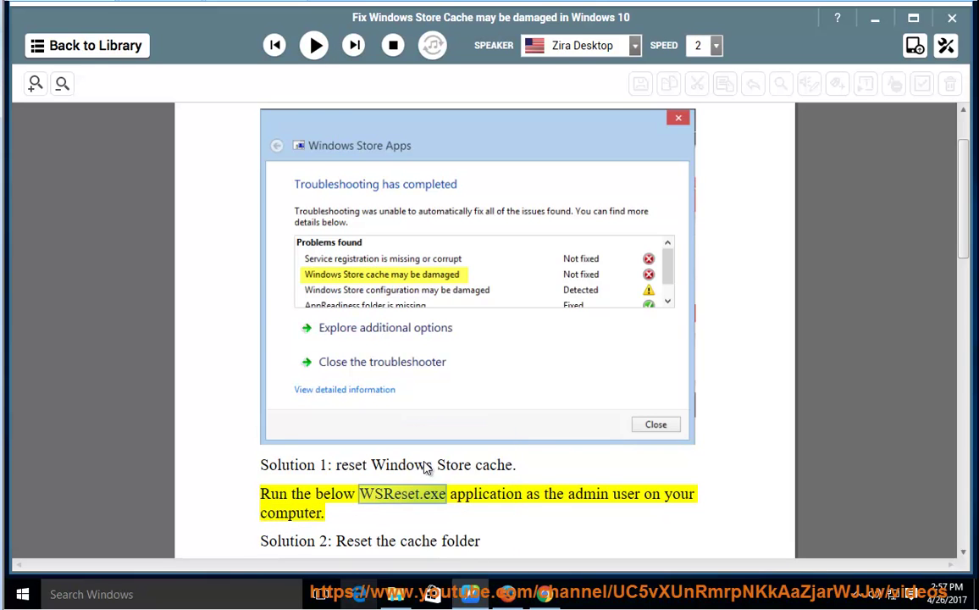
Search Windows for the copied WSReset.exe and launch it as administrator, expanding the details of the permission prompt
{"action": "left_click", "coordinate": [119, 594]}
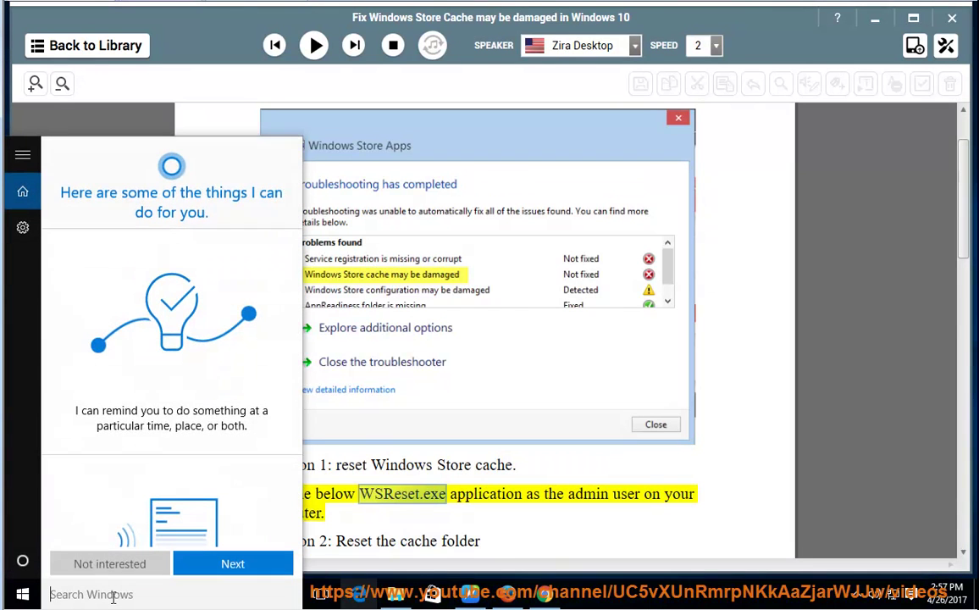
{"action": "right_click", "coordinate": [116, 597]}
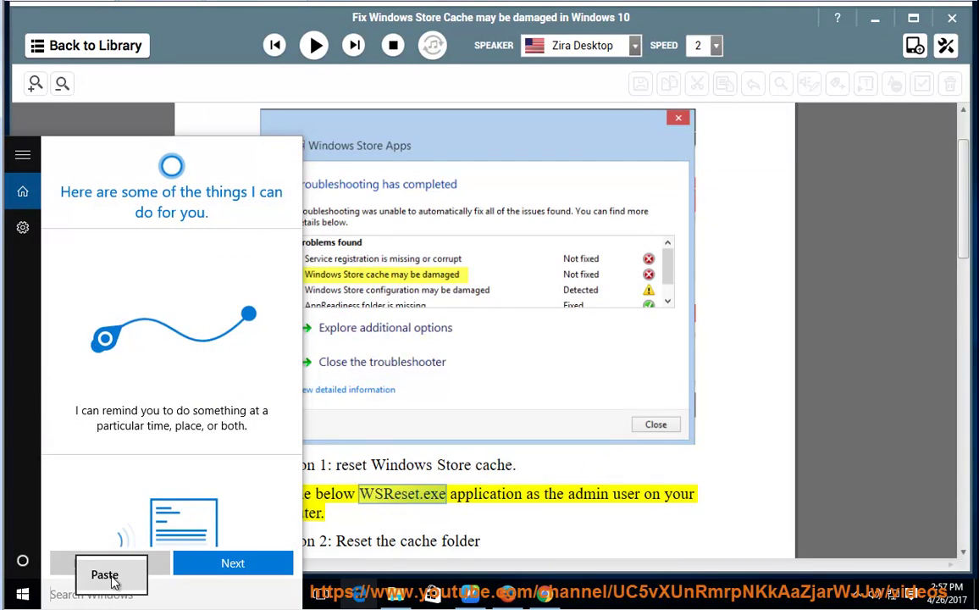
{"action": "left_click", "coordinate": [114, 582]}
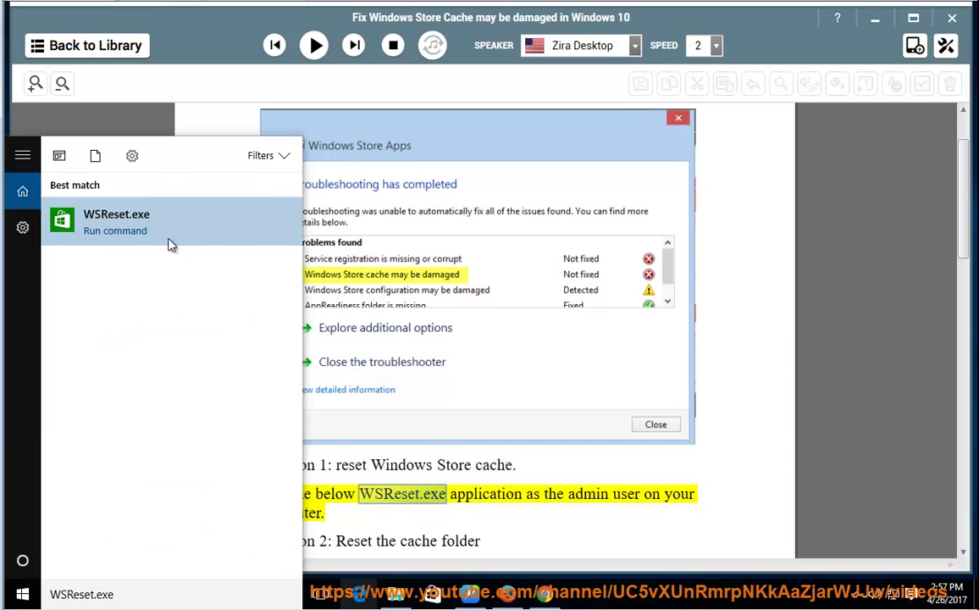
{"action": "right_click", "coordinate": [164, 226]}
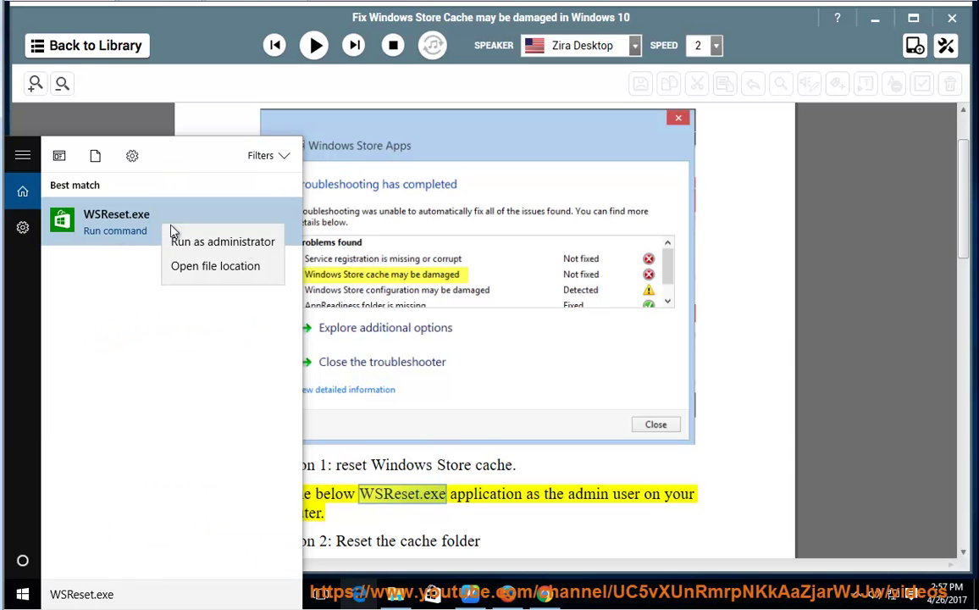
{"action": "left_click", "coordinate": [218, 245]}
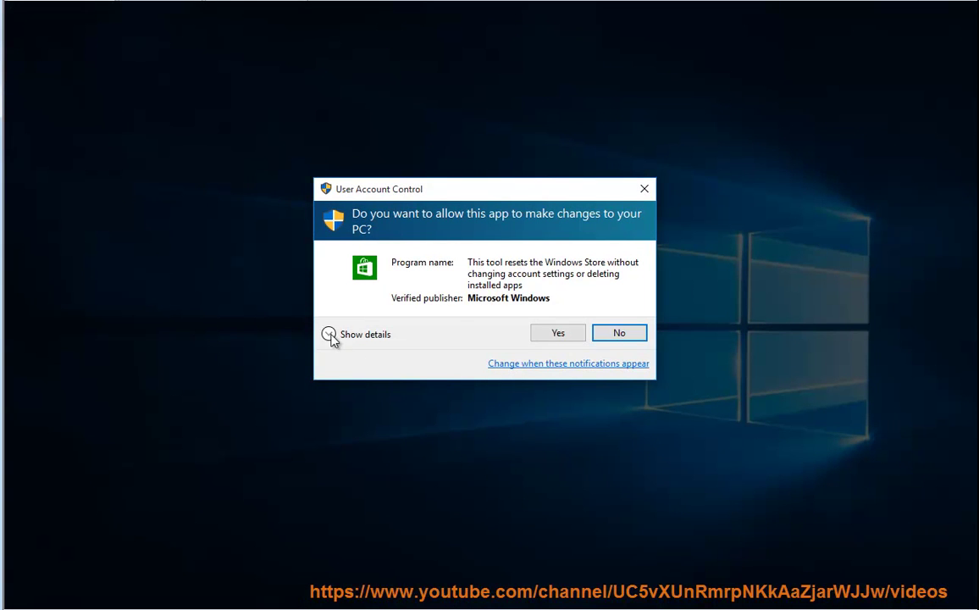
{"action": "left_click", "coordinate": [329, 335]}
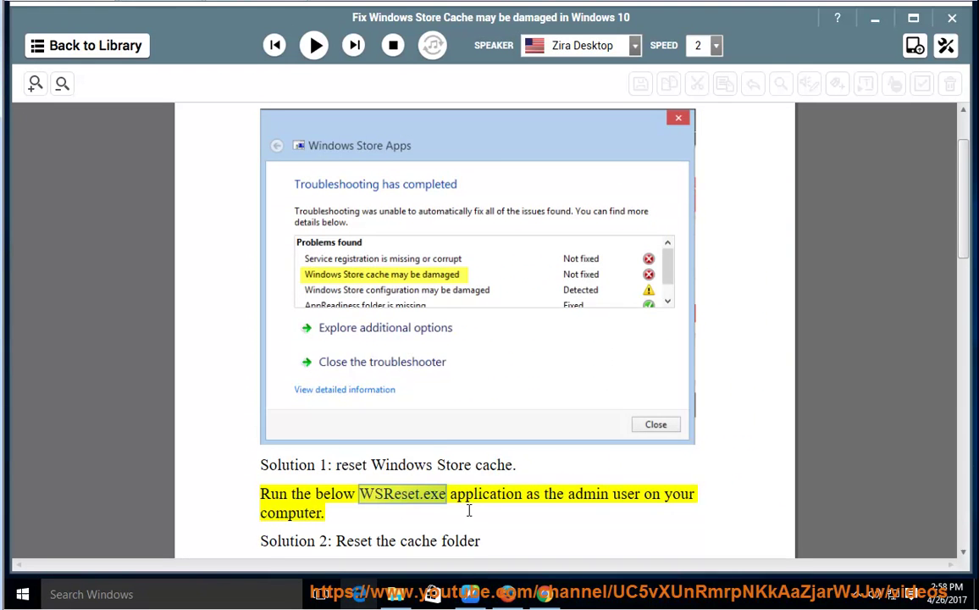
Play the read-aloud on into Solution 2, pause it, and copy the full LocalState folder path
{"action": "left_click", "coordinate": [313, 45]}
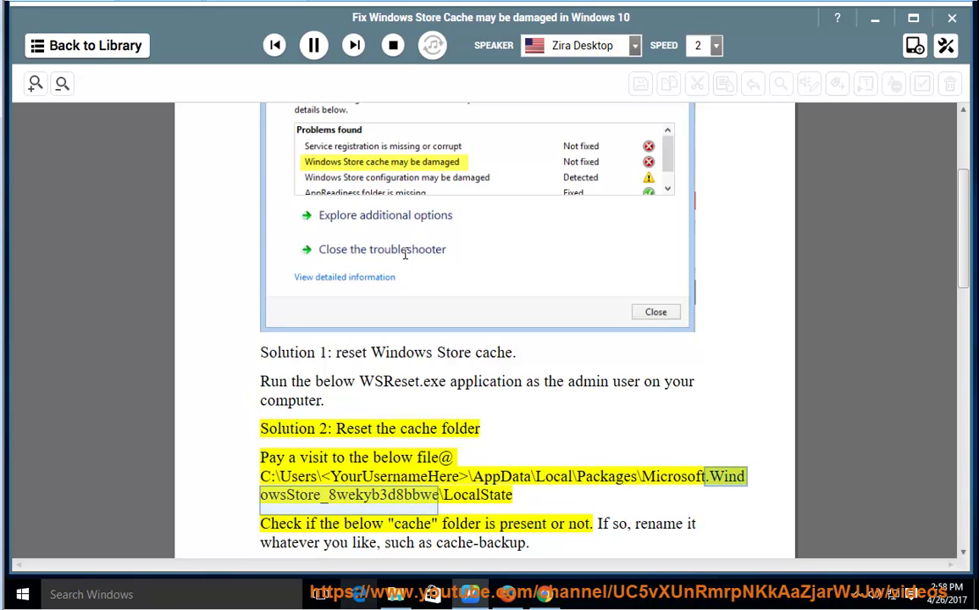
{"action": "left_click", "coordinate": [313, 45]}
{"action": "left_click_drag", "start_coordinate": [520, 498], "coordinate": [248, 484]}
{"action": "right_click", "coordinate": [306, 476]}
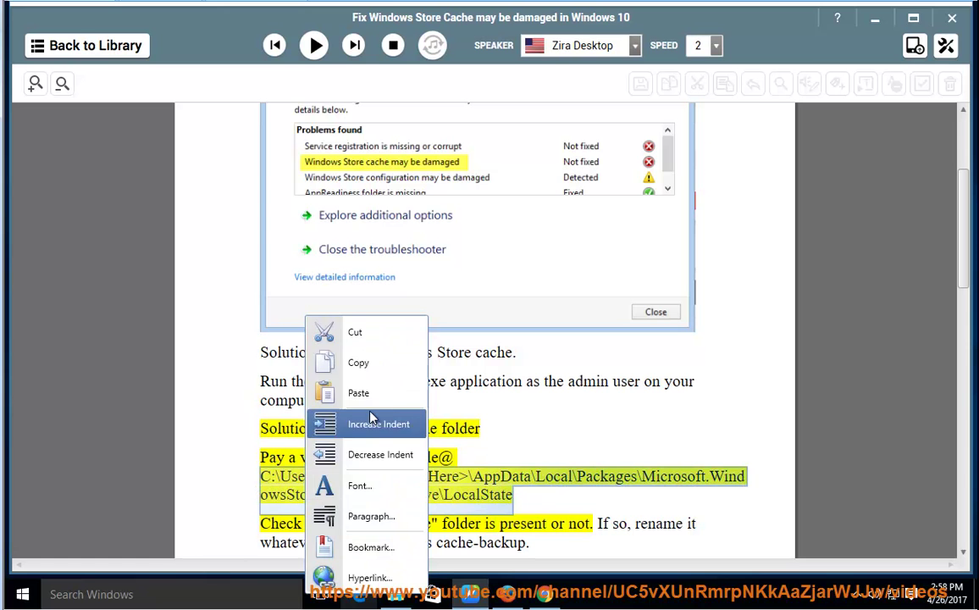
{"action": "left_click", "coordinate": [374, 366]}
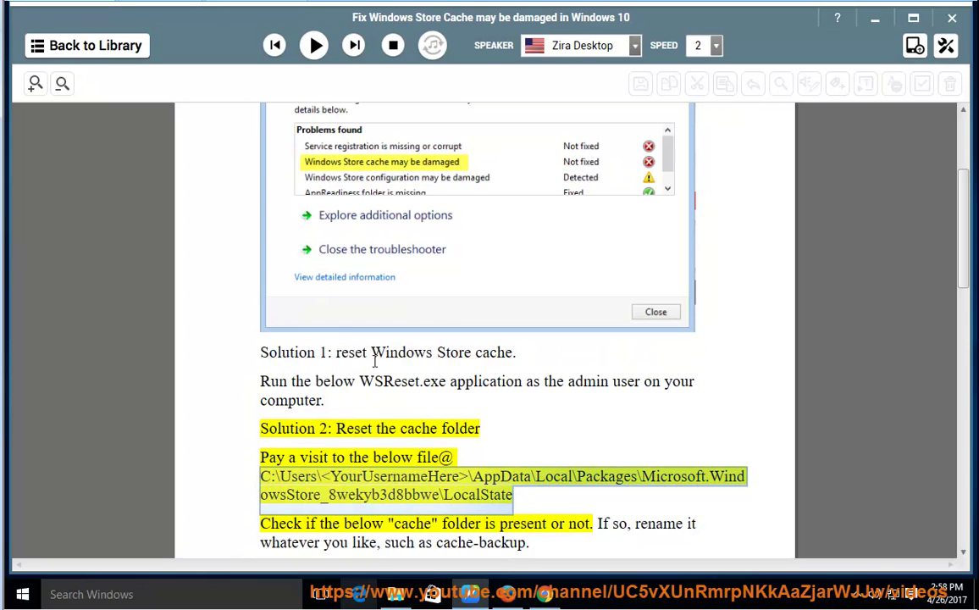
Open This PC from the desktop in File Explorer and paste the copied LocalState path as its address
{"action": "left_click", "coordinate": [975, 592]}
{"action": "double_click", "coordinate": [32, 110]}
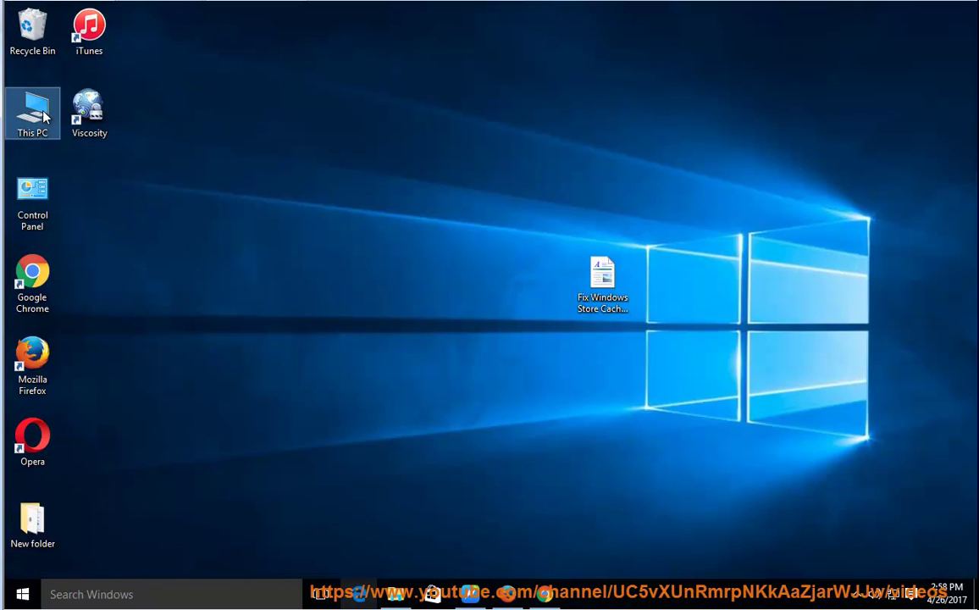
{"action": "left_click", "coordinate": [581, 57]}
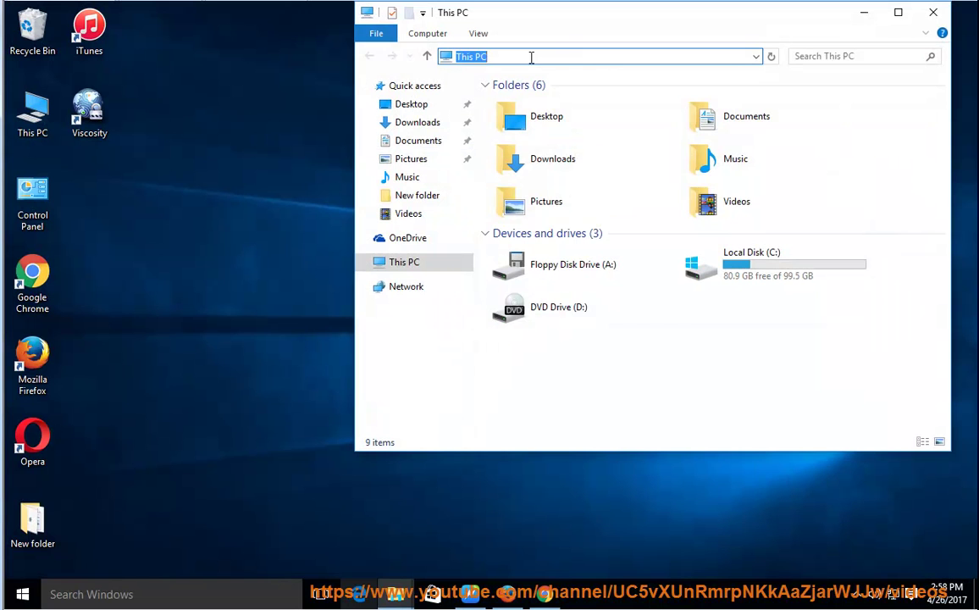
{"action": "right_click", "coordinate": [531, 56]}
{"action": "left_click", "coordinate": [586, 131]}
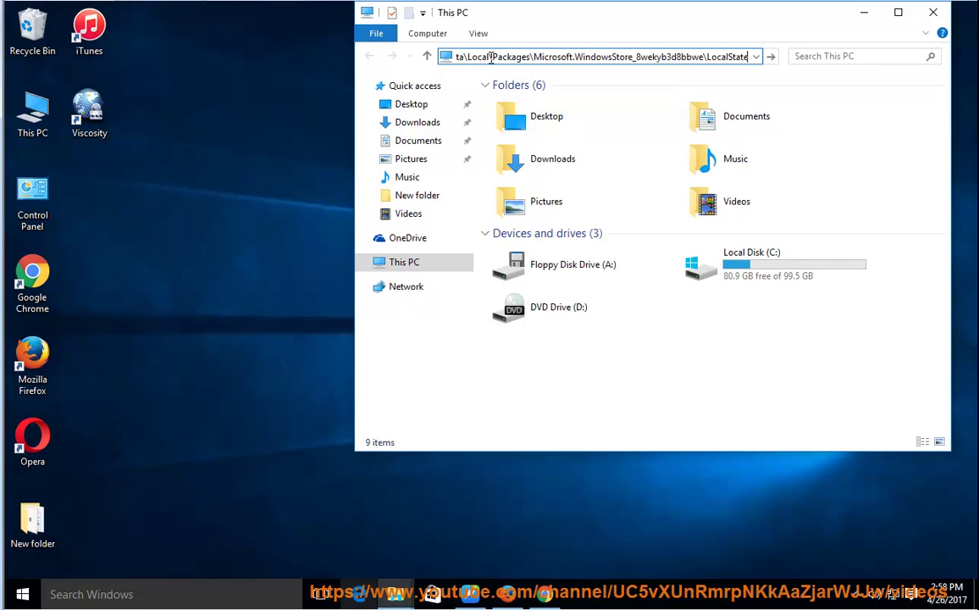
Replace the <YourUsernameHere> placeholder in the pasted path with TEST and go to the LocalState folder
{"action": "left_click_drag", "start_coordinate": [490, 57], "coordinate": [398, 55]}
{"action": "left_click_drag", "start_coordinate": [557, 18], "coordinate": [463, 153]}
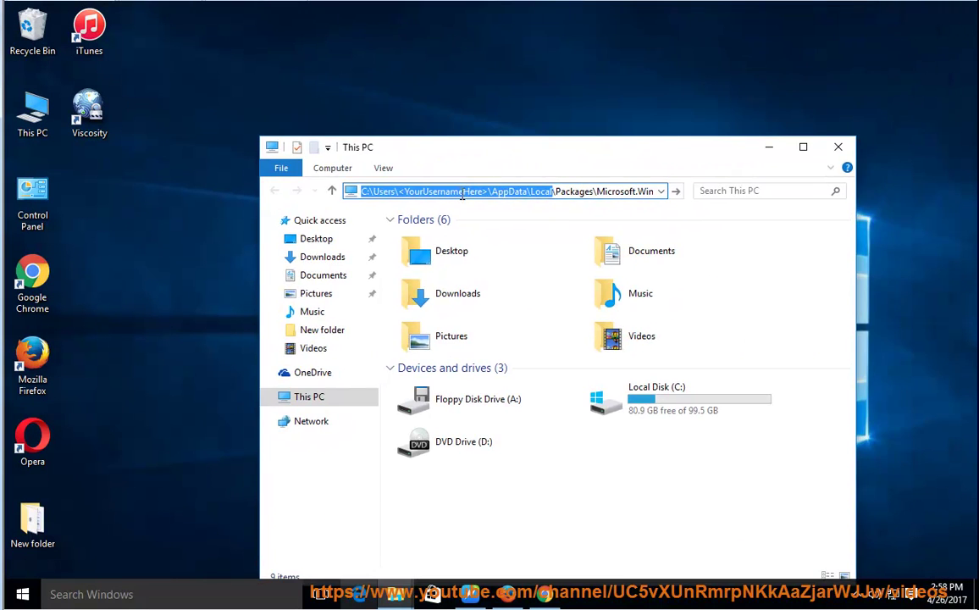
{"action": "left_click", "coordinate": [452, 190]}
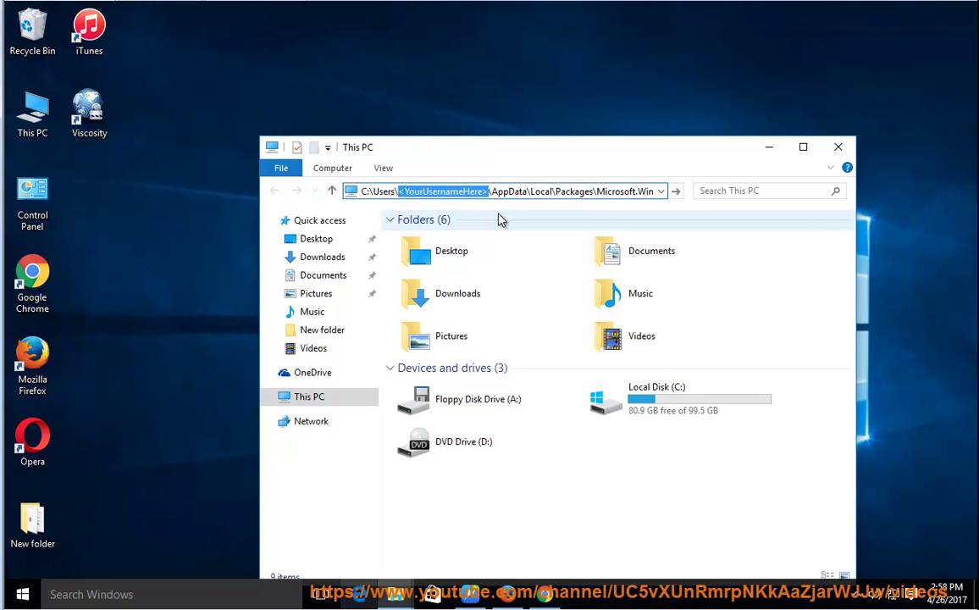
{"action": "type", "text": "TBT"}
{"action": "key", "text": "Return"}
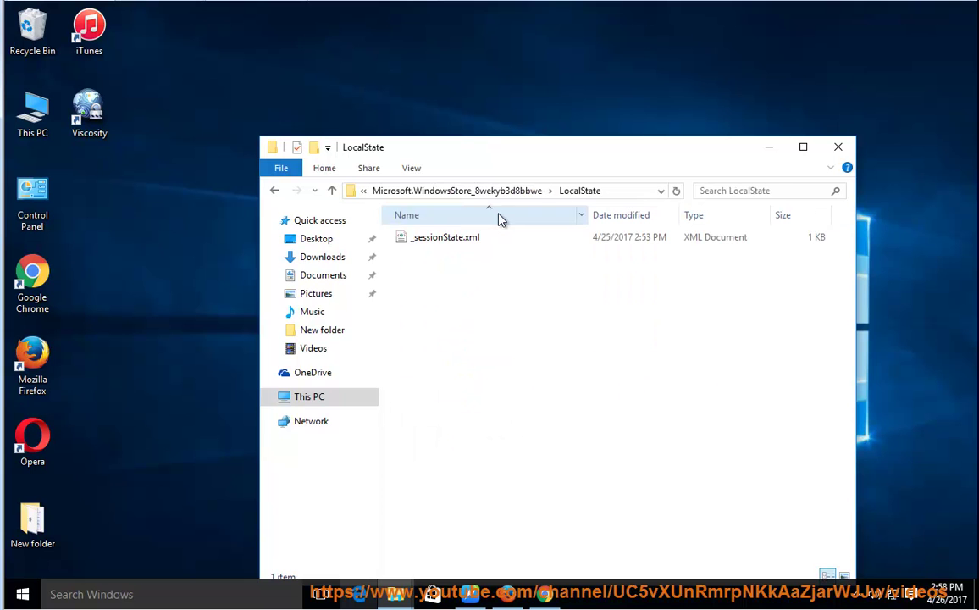
Maximize the LocalState window and examine its complete folder path
{"action": "left_click", "coordinate": [631, 192]}
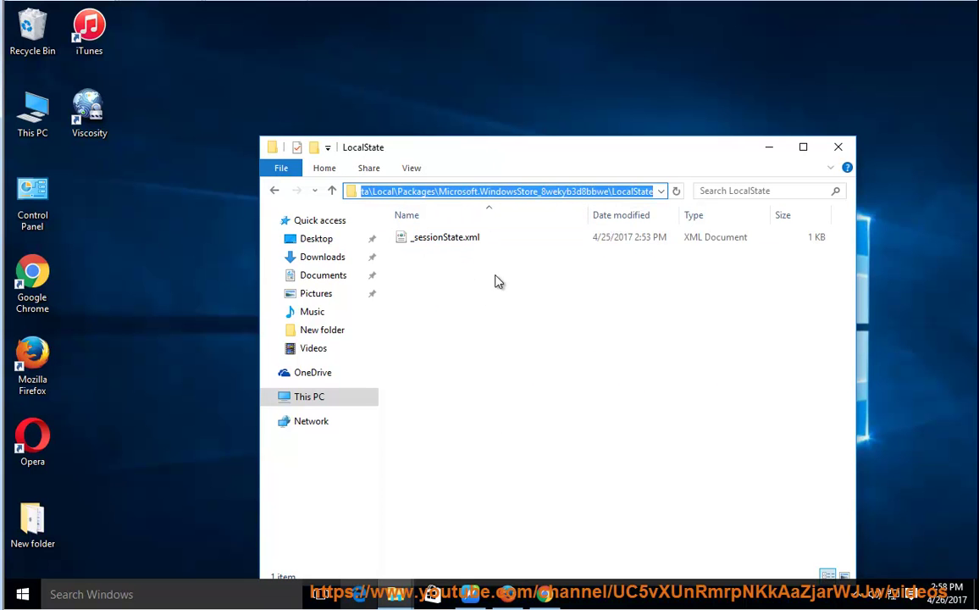
{"action": "left_click", "coordinate": [804, 146]}
{"action": "left_click", "coordinate": [410, 209]}
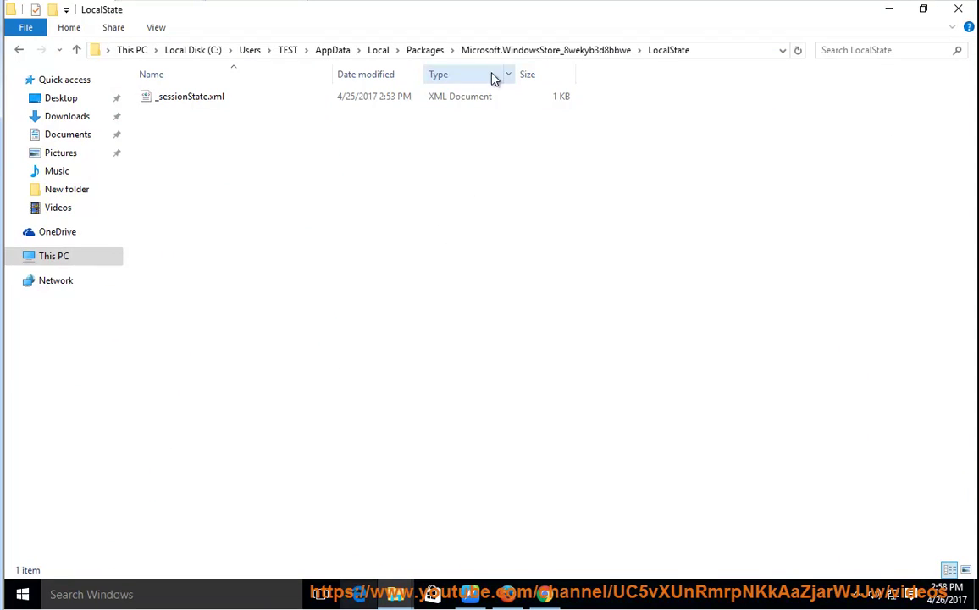
{"action": "left_click", "coordinate": [711, 53]}
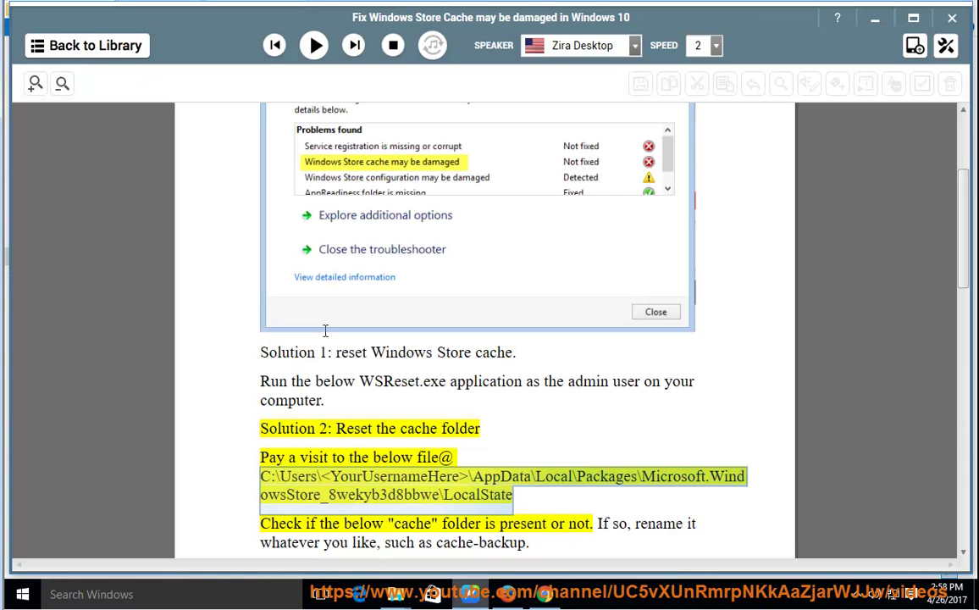
Continue the document's read-aloud to the folder creation instruction and copy the word "cache" from it
{"action": "left_click", "coordinate": [314, 45]}
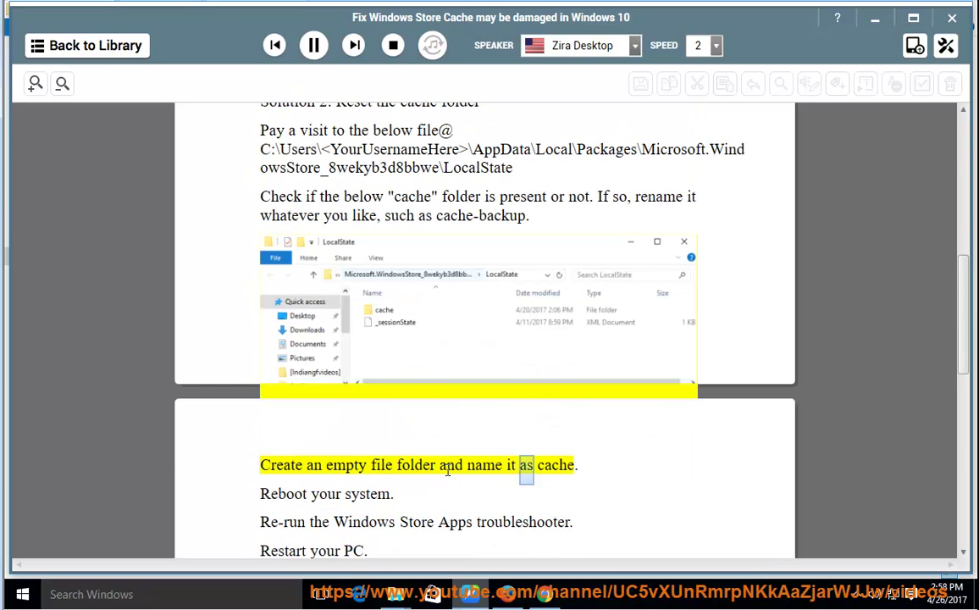
{"action": "left_click", "coordinate": [550, 466]}
{"action": "right_click", "coordinate": [550, 466]}
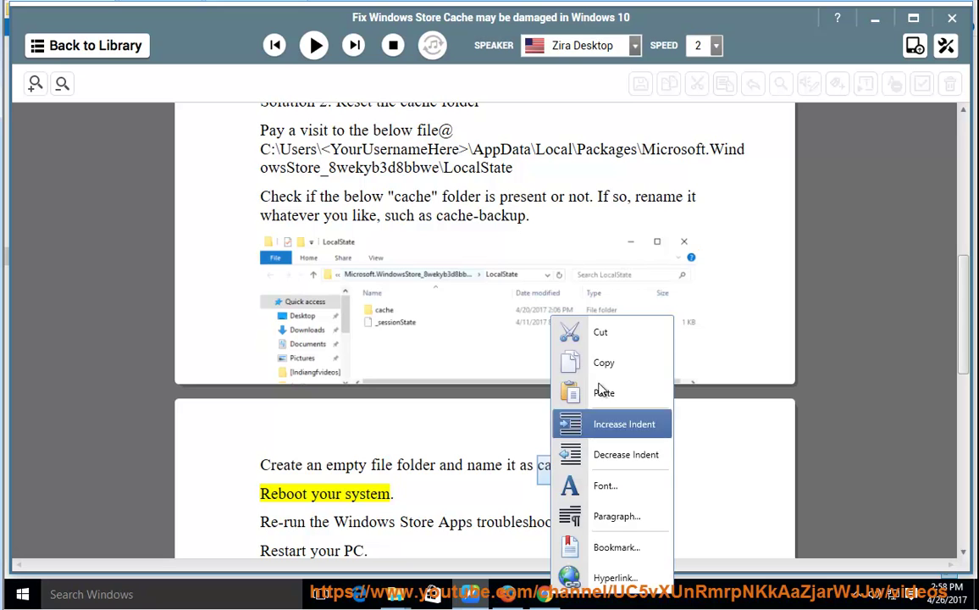
{"action": "left_click", "coordinate": [597, 360]}
Switch to the LocalState window in File Explorer and create a new folder there named cache
{"action": "mouse_move", "coordinate": [394, 594]}
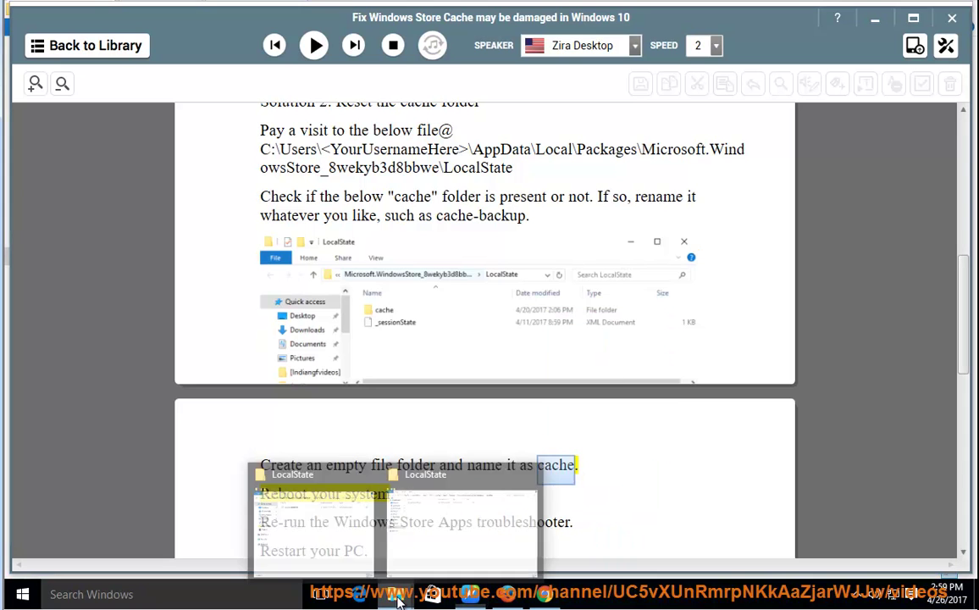
{"action": "left_click", "coordinate": [454, 486]}
{"action": "right_click", "coordinate": [286, 145]}
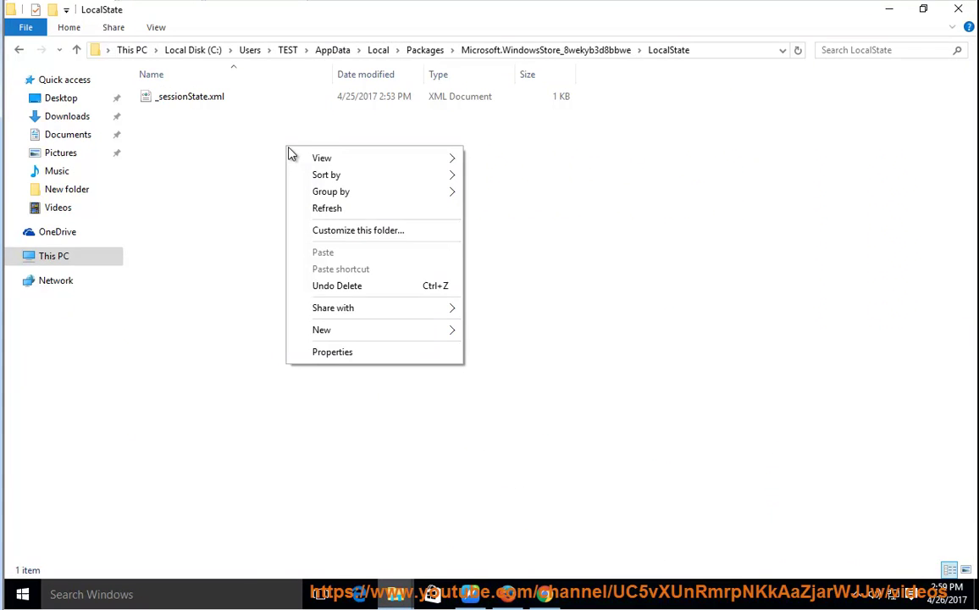
{"action": "mouse_move", "coordinate": [337, 330]}
{"action": "left_click", "coordinate": [500, 331]}
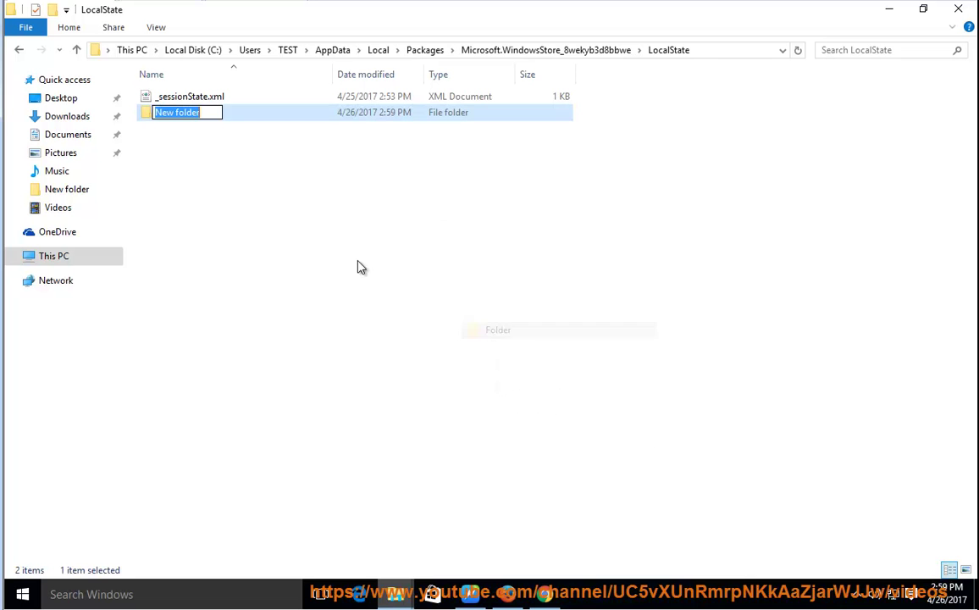
{"action": "right_click", "coordinate": [204, 124]}
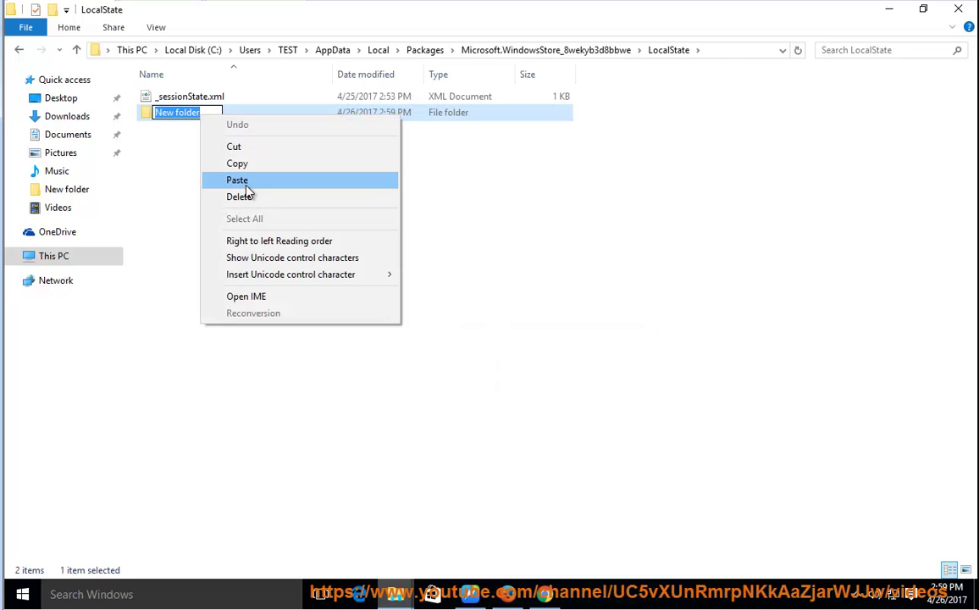
{"action": "left_click", "coordinate": [245, 182]}
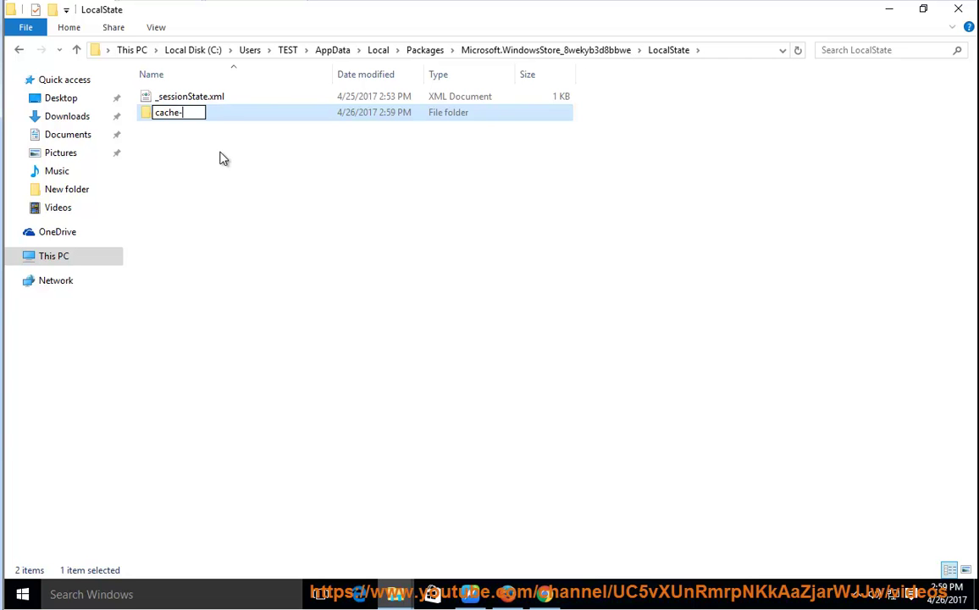
{"action": "key", "text": "Return"}
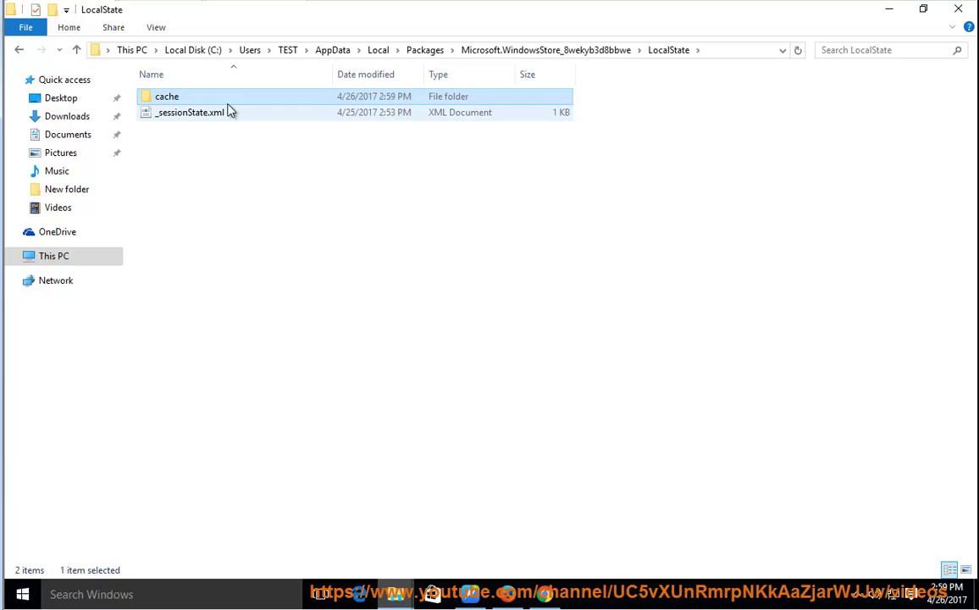
Restore the LocalState window to its smaller size and show its contents as large icons
{"action": "double_click", "coordinate": [284, 18]}
{"action": "left_click", "coordinate": [336, 136]}
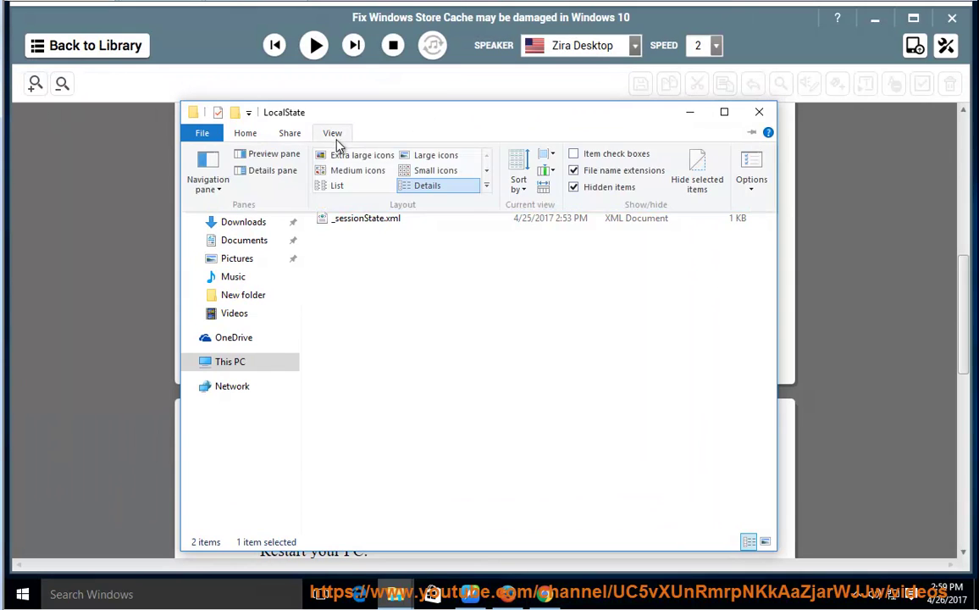
{"action": "left_click", "coordinate": [406, 157]}
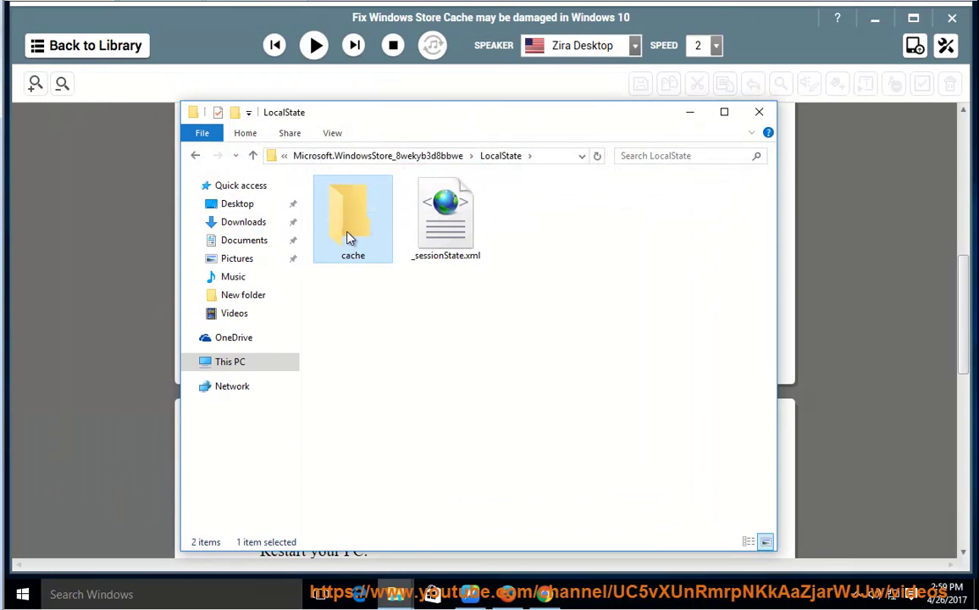
Return to the instructions document and view the system's power options for the reboot, dismissing them without restarting
{"action": "left_click", "coordinate": [430, 539]}
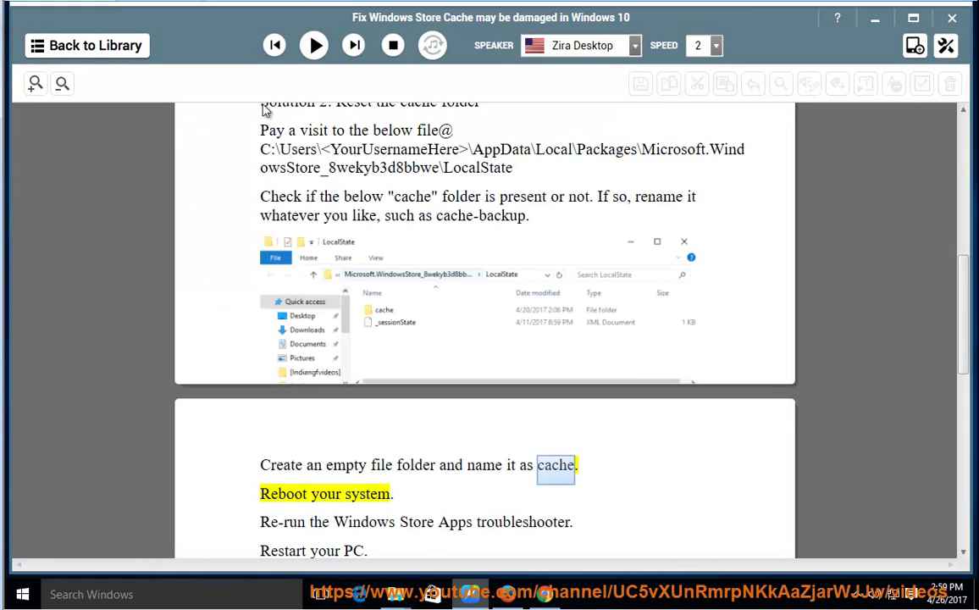
{"action": "left_click", "coordinate": [23, 594]}
{"action": "left_click", "coordinate": [38, 535]}
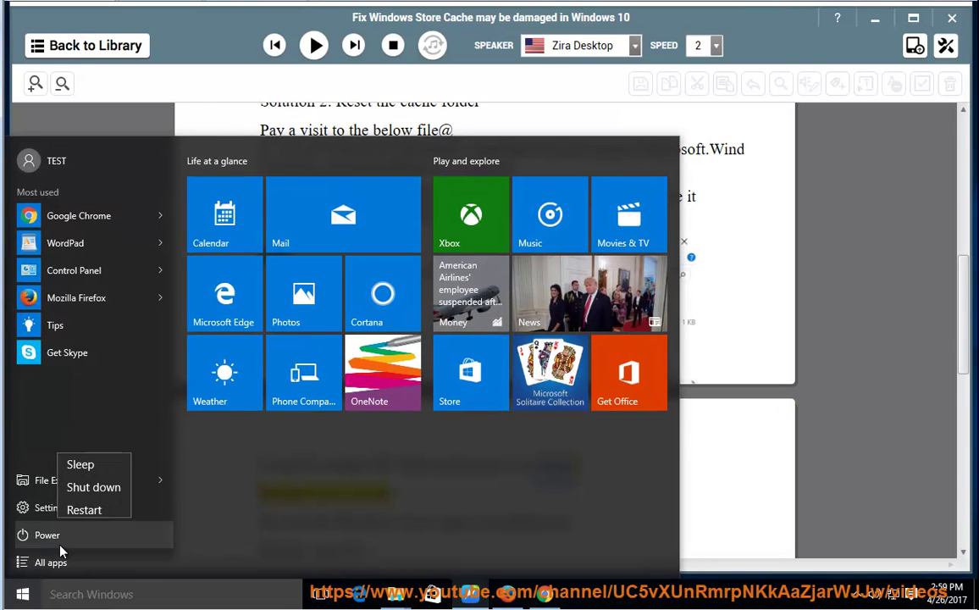
{"action": "key", "text": "Escape"}
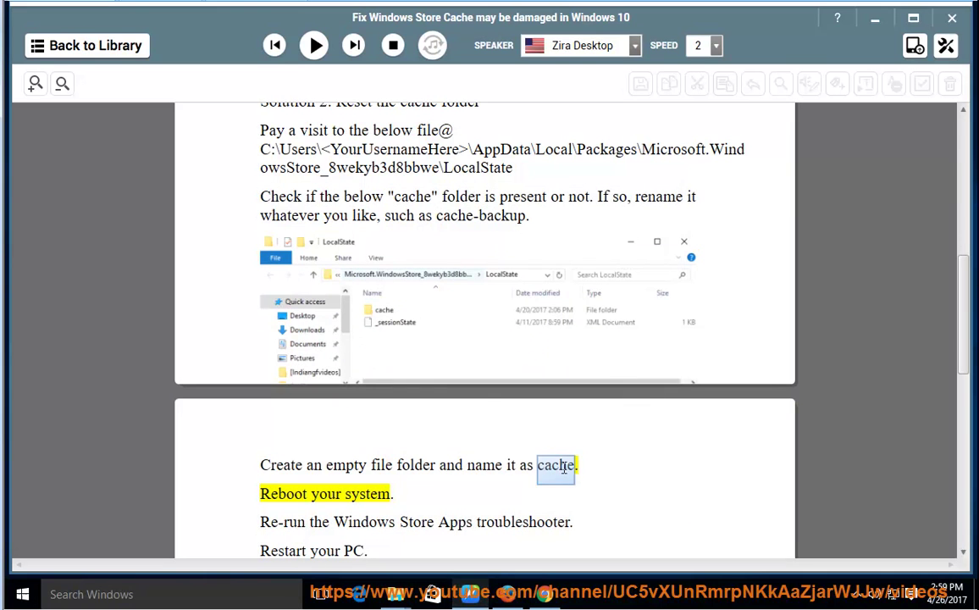
Continue the read-aloud past the troubleshooter instruction and pause it at the PC restart instruction
{"action": "left_click", "coordinate": [314, 49]}
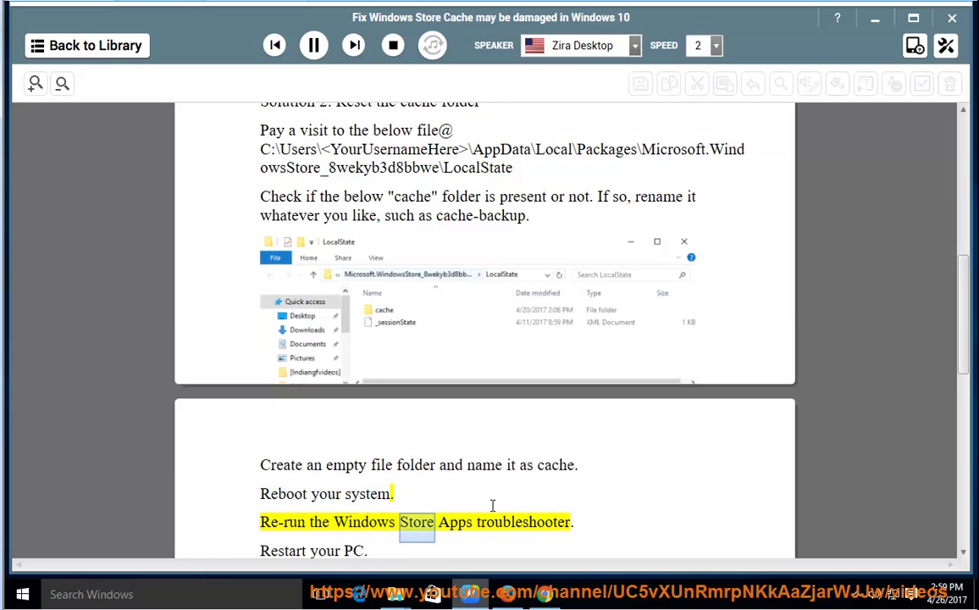
{"action": "left_click", "coordinate": [314, 45]}
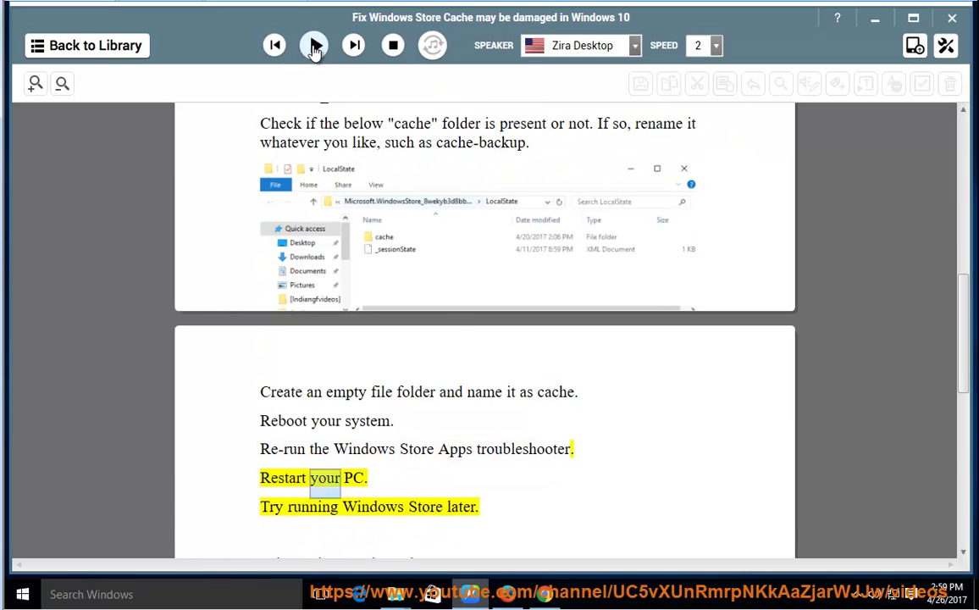
Open the Windows Store Apps troubleshooter from the full list of troubleshooters, and close it without running it
{"action": "left_click", "coordinate": [161, 595]}
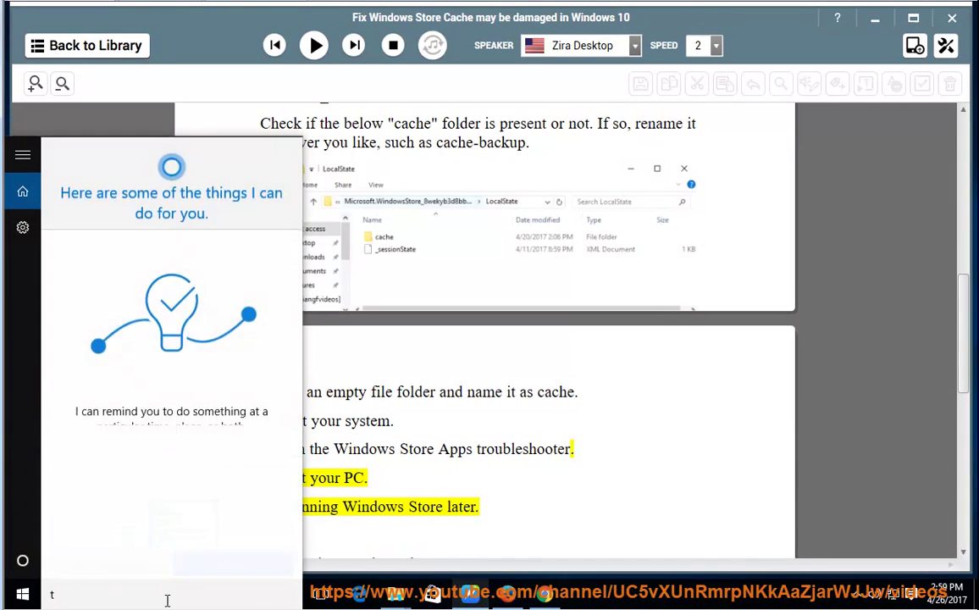
{"action": "type", "text": "trou"}
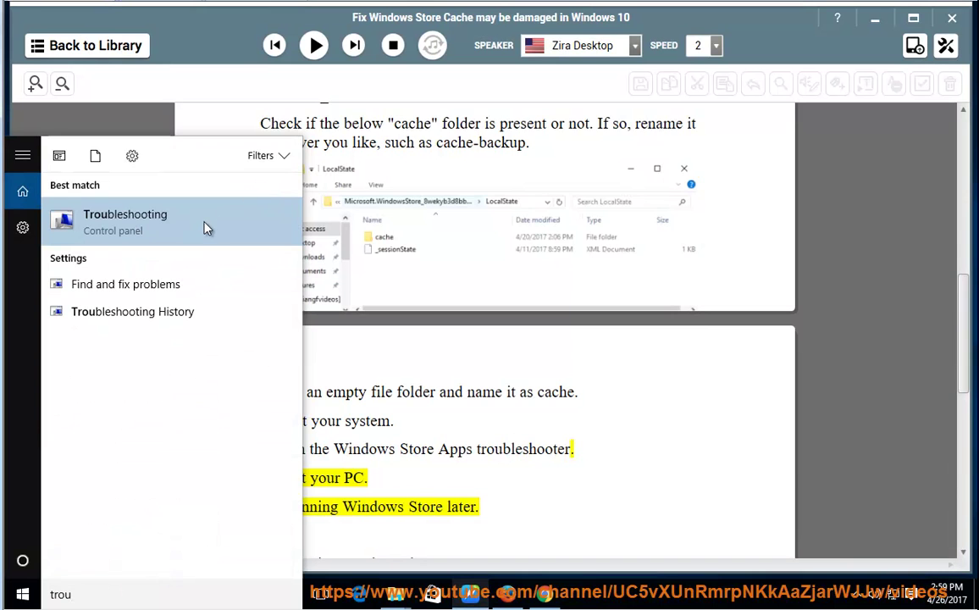
{"action": "left_click", "coordinate": [205, 225]}
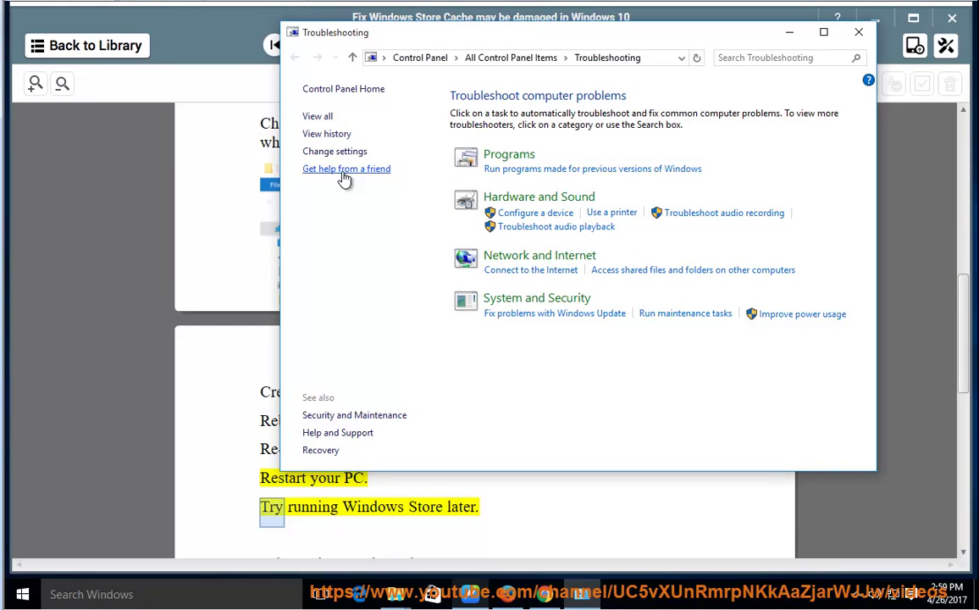
{"action": "left_click", "coordinate": [320, 117]}
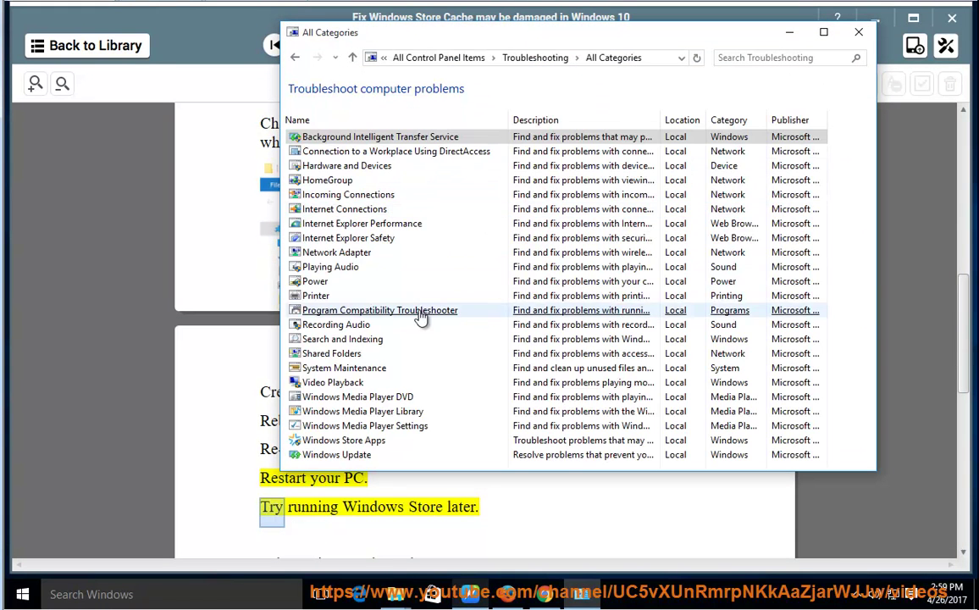
{"action": "left_click", "coordinate": [344, 442]}
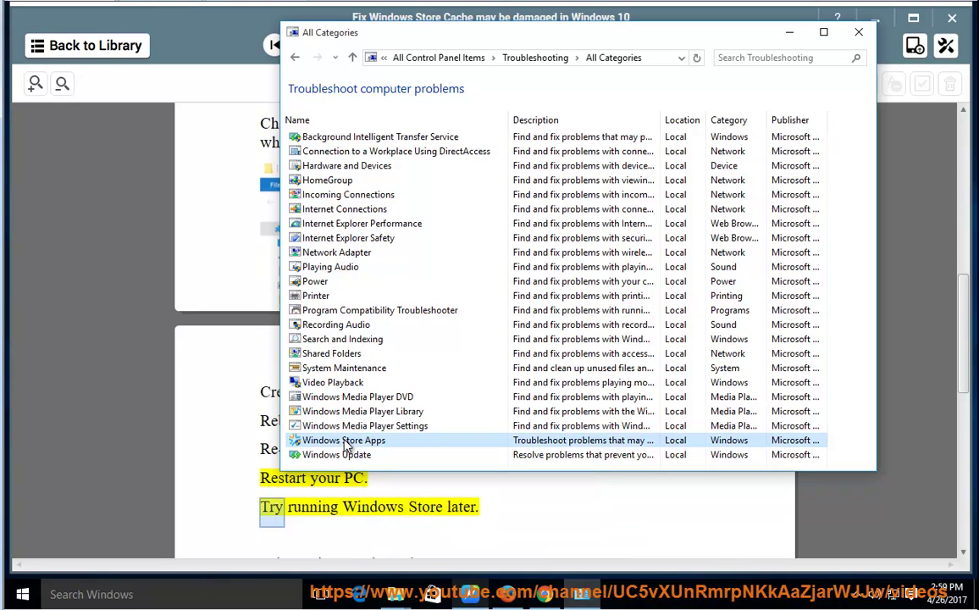
{"action": "double_click", "coordinate": [345, 442]}
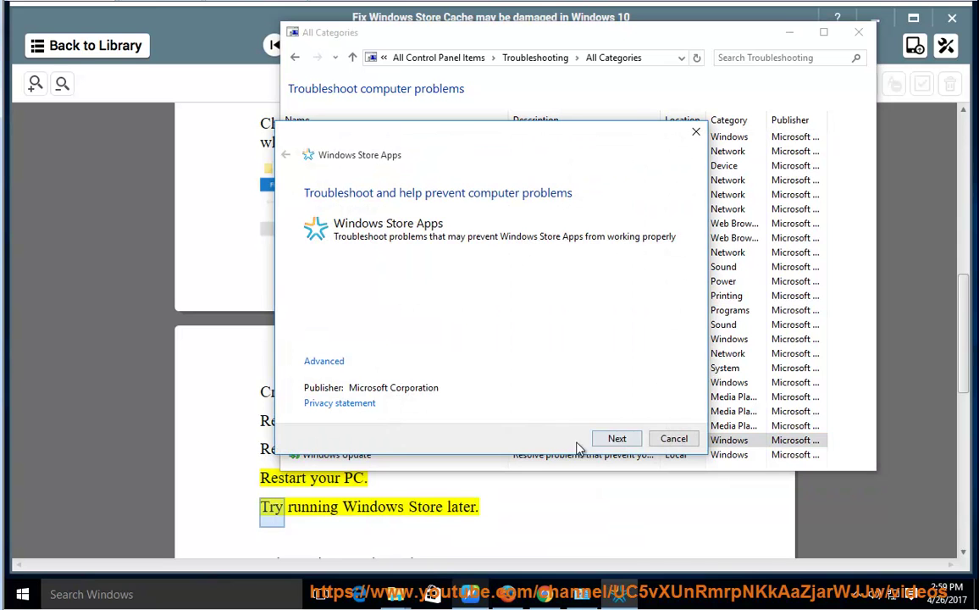
{"action": "left_click", "coordinate": [695, 132]}
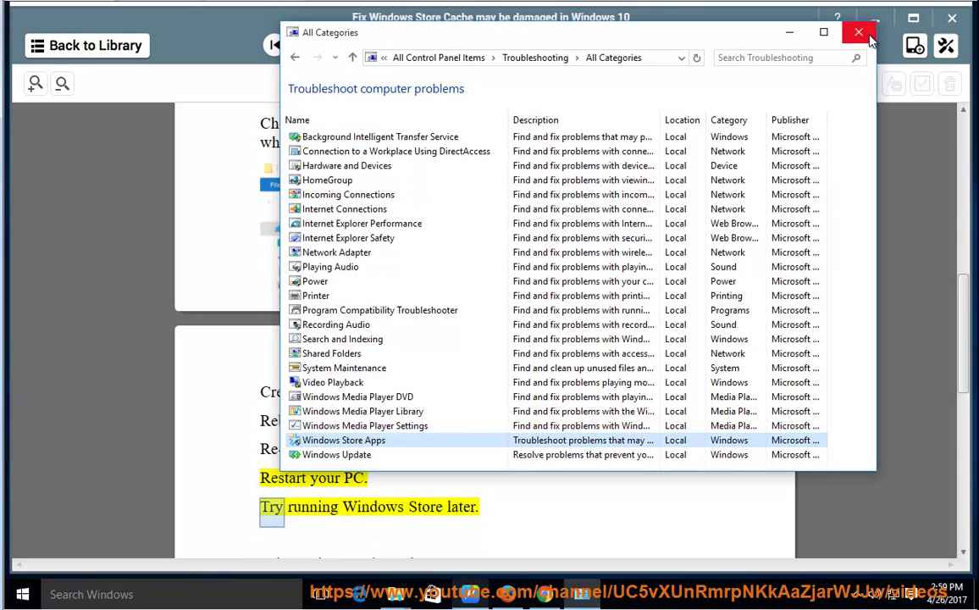
{"action": "left_click", "coordinate": [859, 32]}
Resume the read-aloud of the instructions document, and open the Store with its window moved off the document's playback controls
{"action": "left_click", "coordinate": [460, 447]}
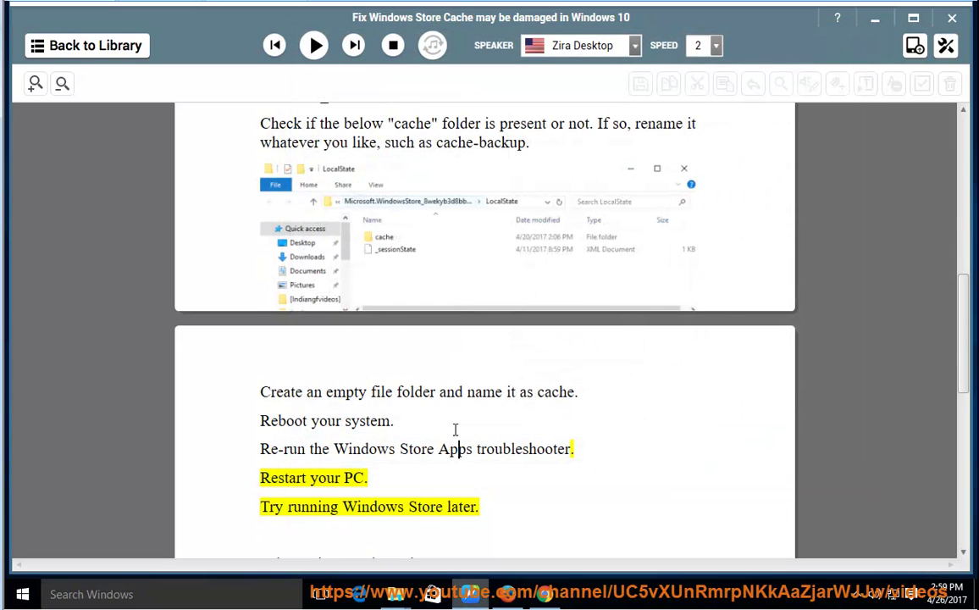
{"action": "left_click", "coordinate": [314, 45]}
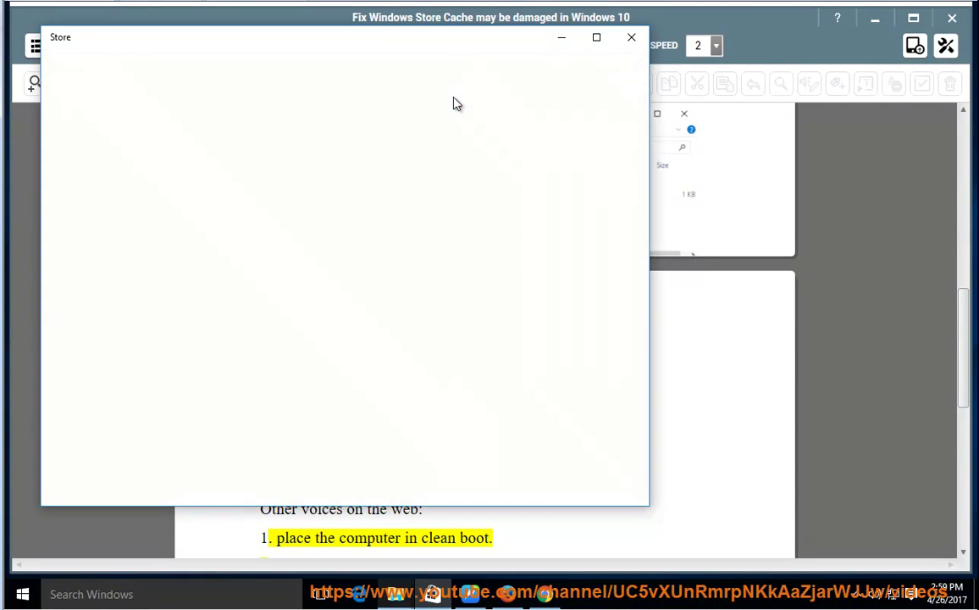
{"action": "left_click_drag", "start_coordinate": [403, 47], "coordinate": [561, 73]}
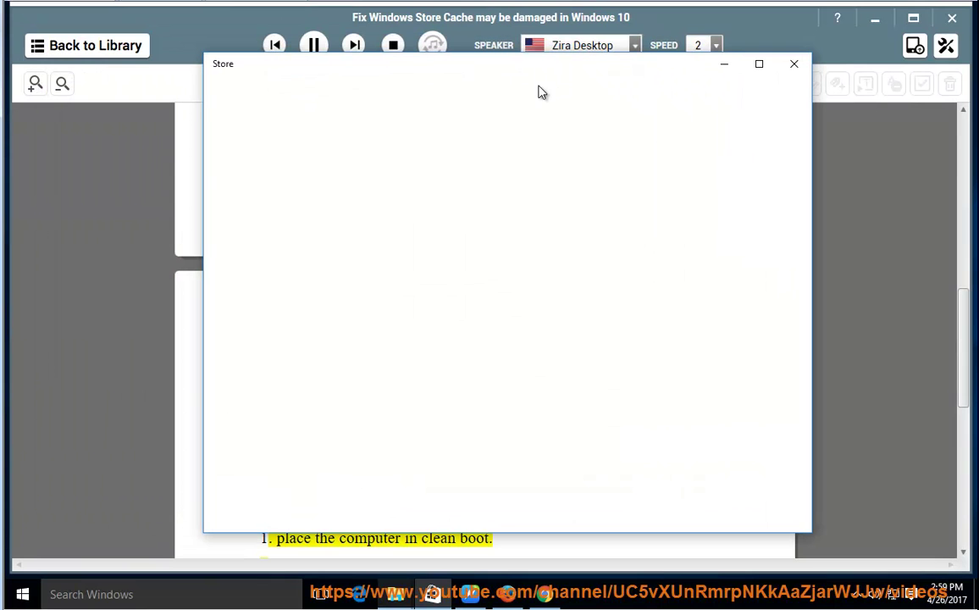
Browse the app listings in the Store and open the Netflix app's page
{"action": "left_click", "coordinate": [288, 104]}
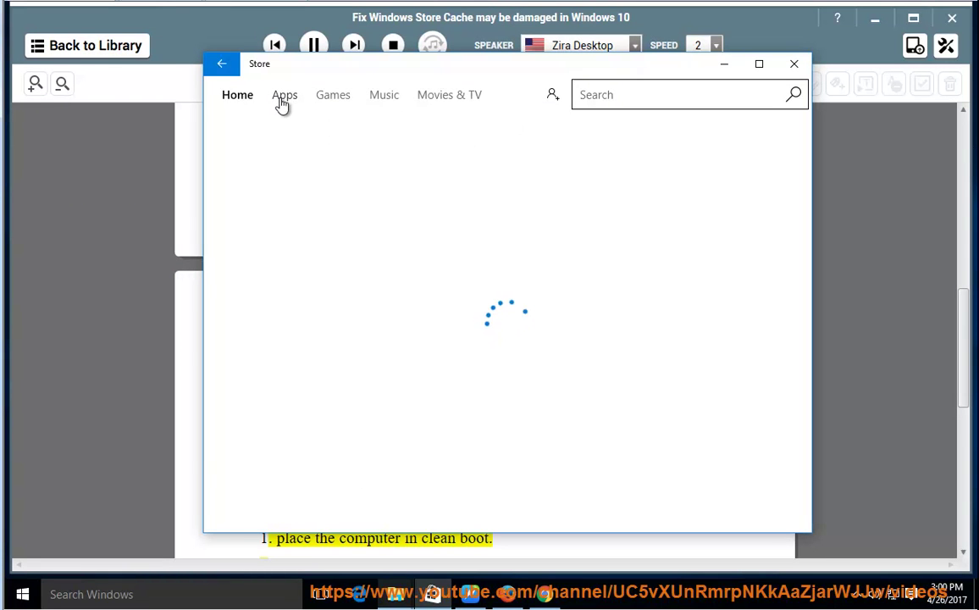
{"action": "scroll", "coordinate": [460, 418], "scroll_direction": "down", "scroll_amount": 3}
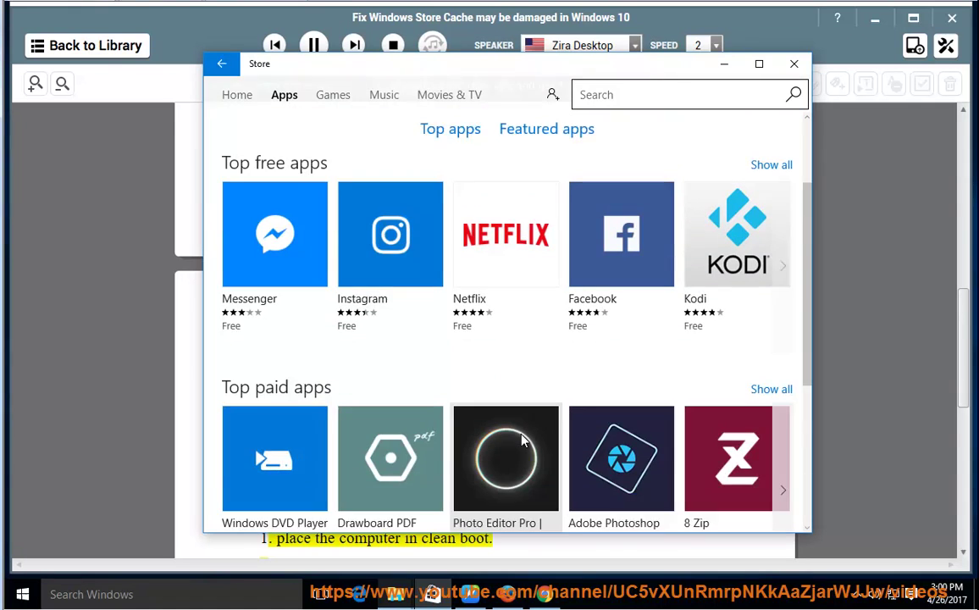
{"action": "scroll", "coordinate": [528, 444], "scroll_direction": "up", "scroll_amount": 2}
{"action": "left_click", "coordinate": [508, 317]}
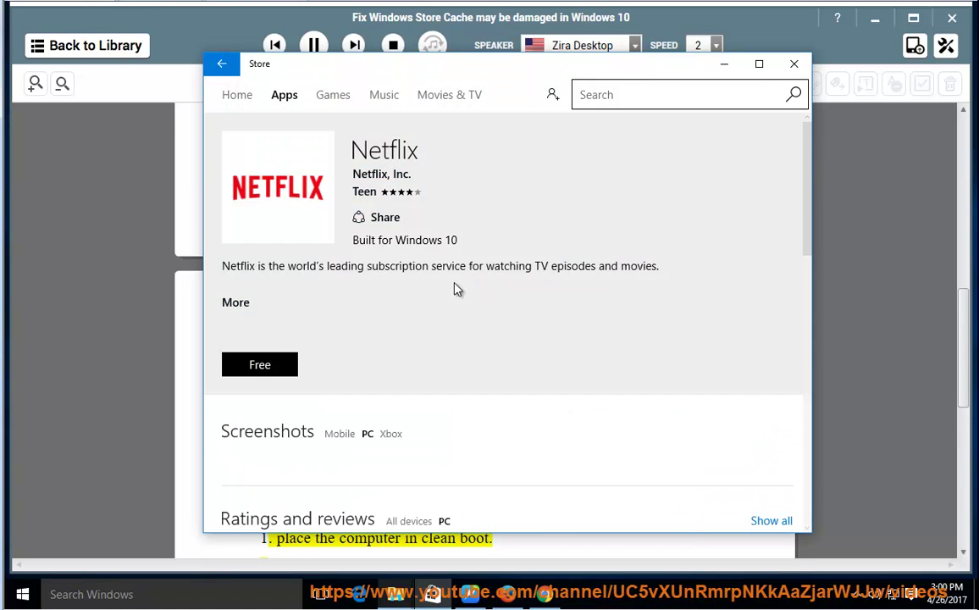
Try to get the free Netflix app, dismiss the account selection without signing in, and close the Store
{"action": "left_click", "coordinate": [286, 373]}
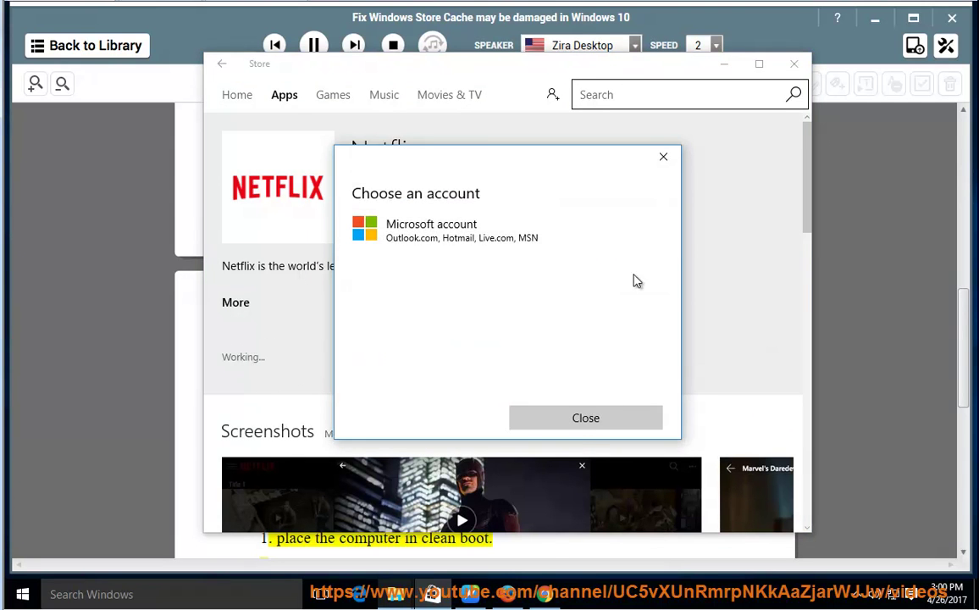
{"action": "left_click", "coordinate": [576, 424]}
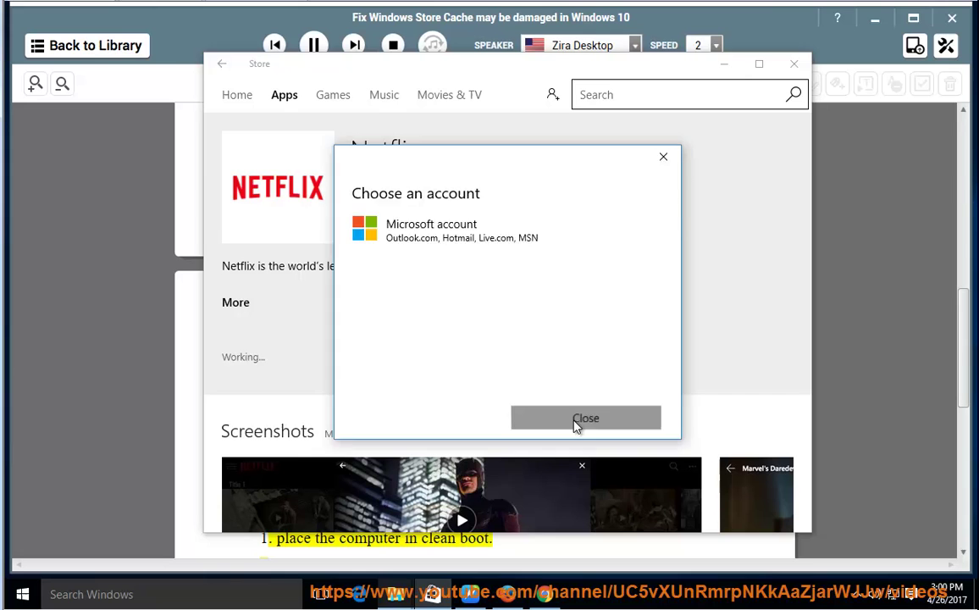
{"action": "left_click", "coordinate": [793, 66]}
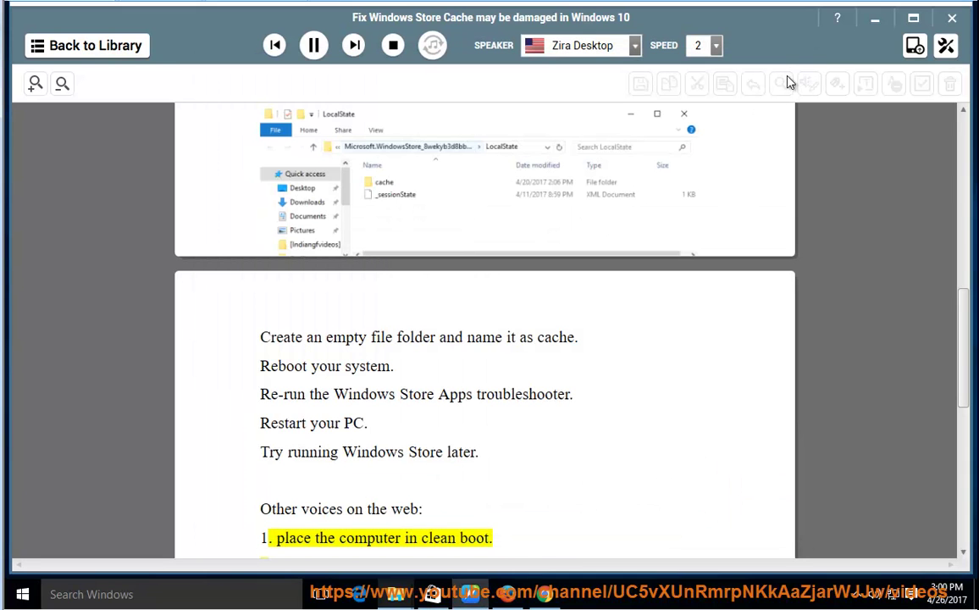
Pause the read-aloud, and disable the Tascmgr startup item in Task Manager before closing it
{"action": "left_click", "coordinate": [313, 47]}
{"action": "right_click", "coordinate": [617, 599]}
{"action": "left_click", "coordinate": [699, 543]}
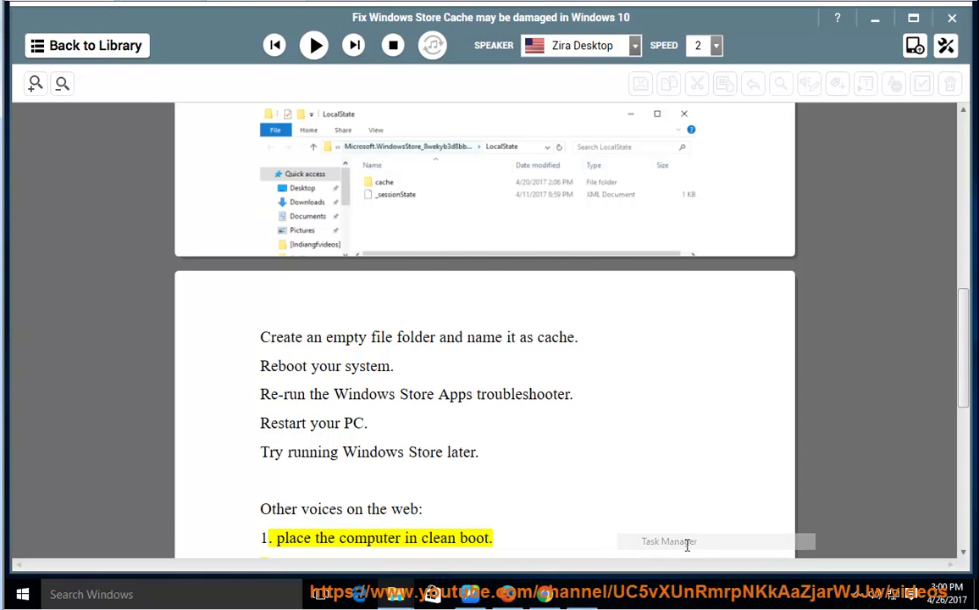
{"action": "left_click", "coordinate": [348, 116]}
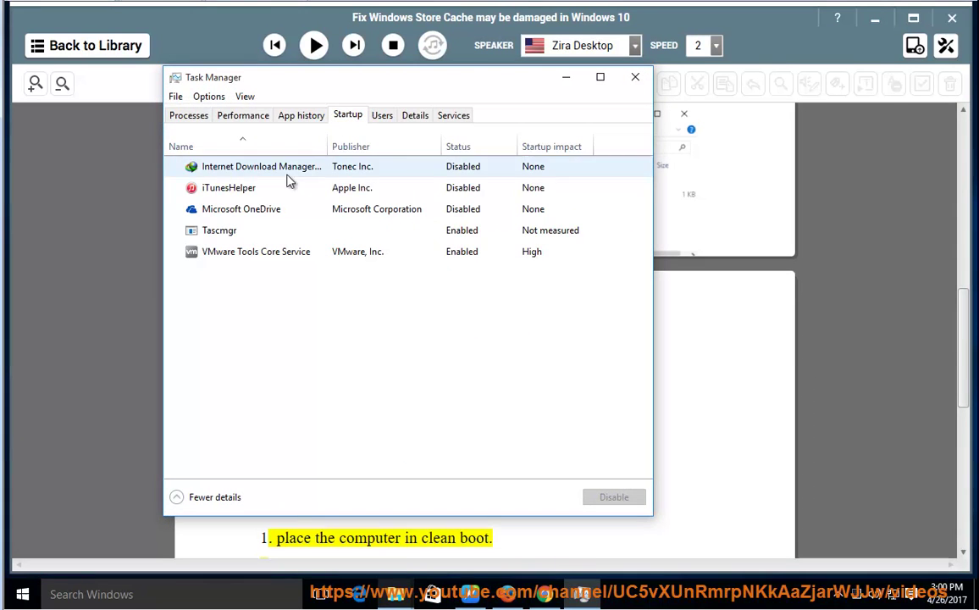
{"action": "left_click", "coordinate": [321, 187]}
{"action": "left_click", "coordinate": [394, 211]}
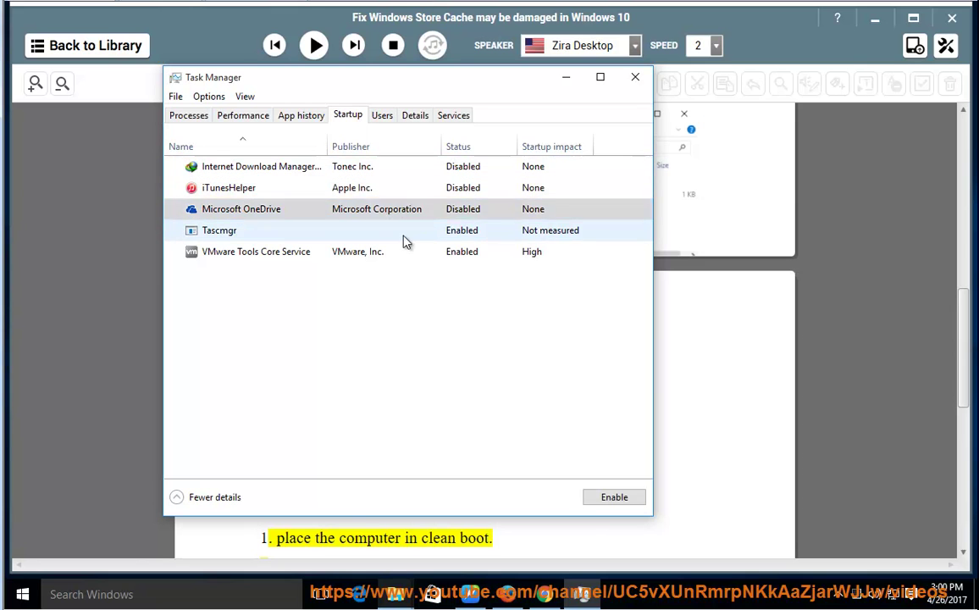
{"action": "left_click", "coordinate": [471, 231]}
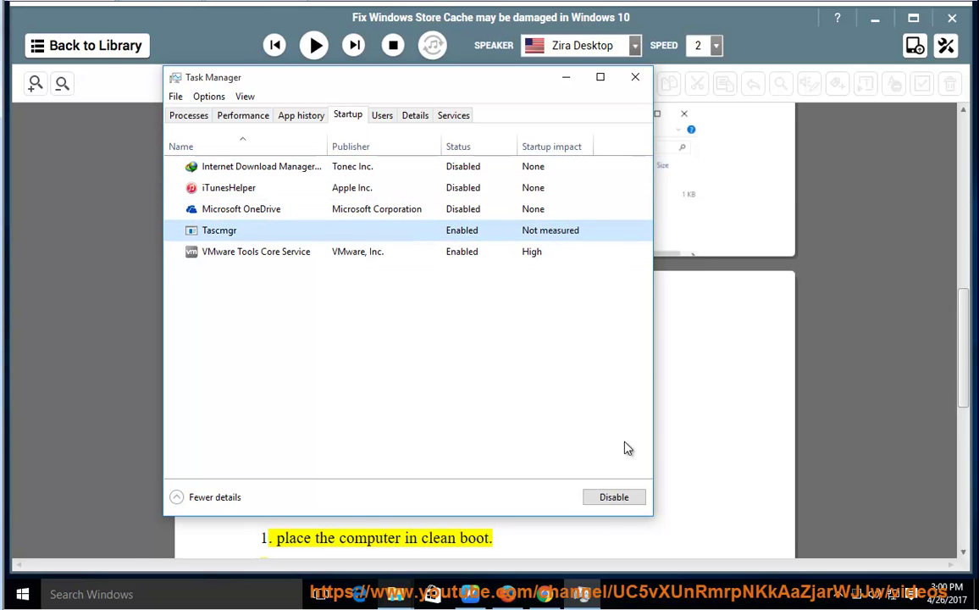
{"action": "left_click", "coordinate": [615, 499]}
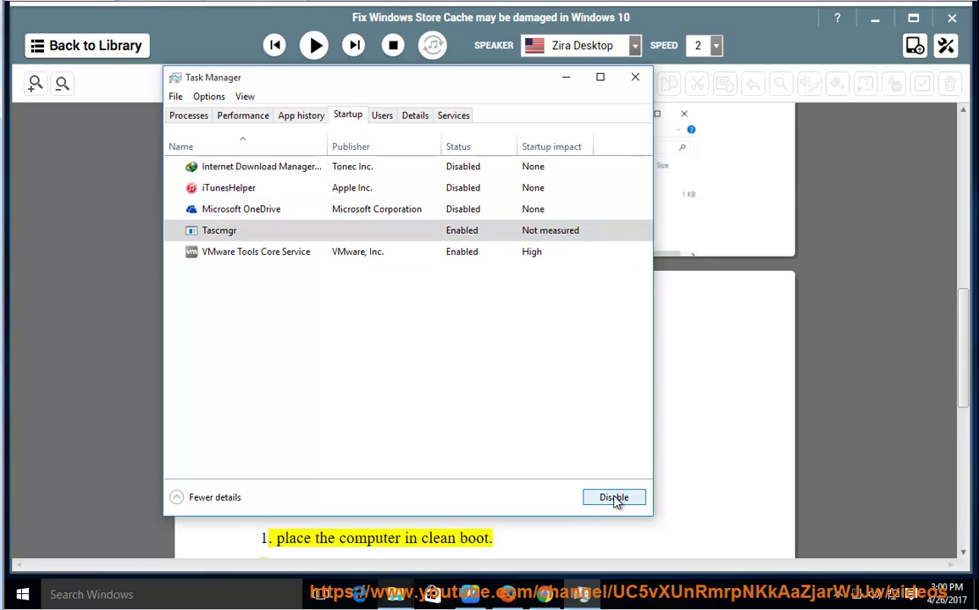
{"action": "left_click", "coordinate": [635, 79]}
Try disabling all non-Microsoft services in System Configuration through MSCONFIG, with Microsoft services hidden, and cancel the changes
{"action": "key", "text": "super+r"}
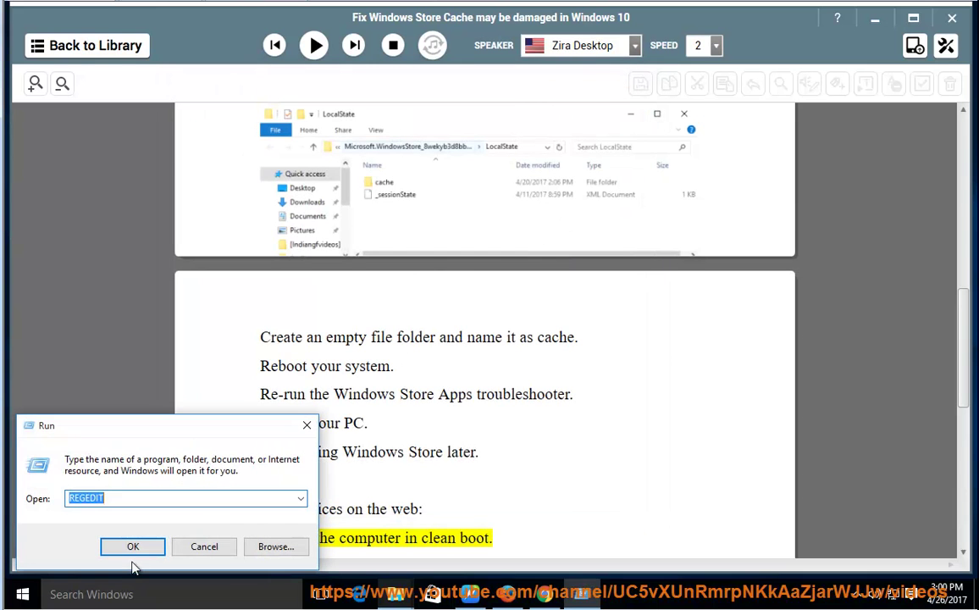
{"action": "type", "text": "services.msc"}
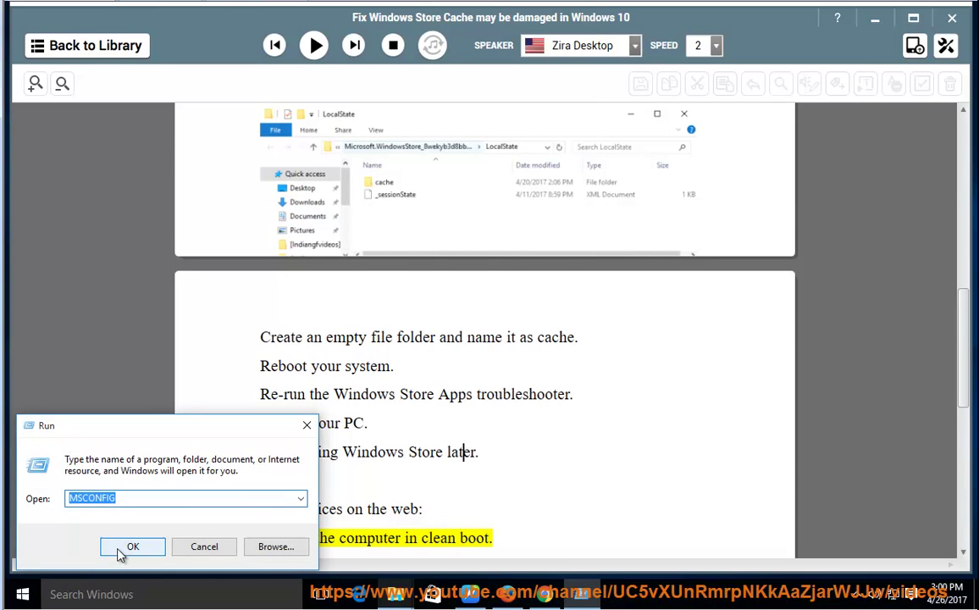
{"action": "left_click", "coordinate": [121, 551]}
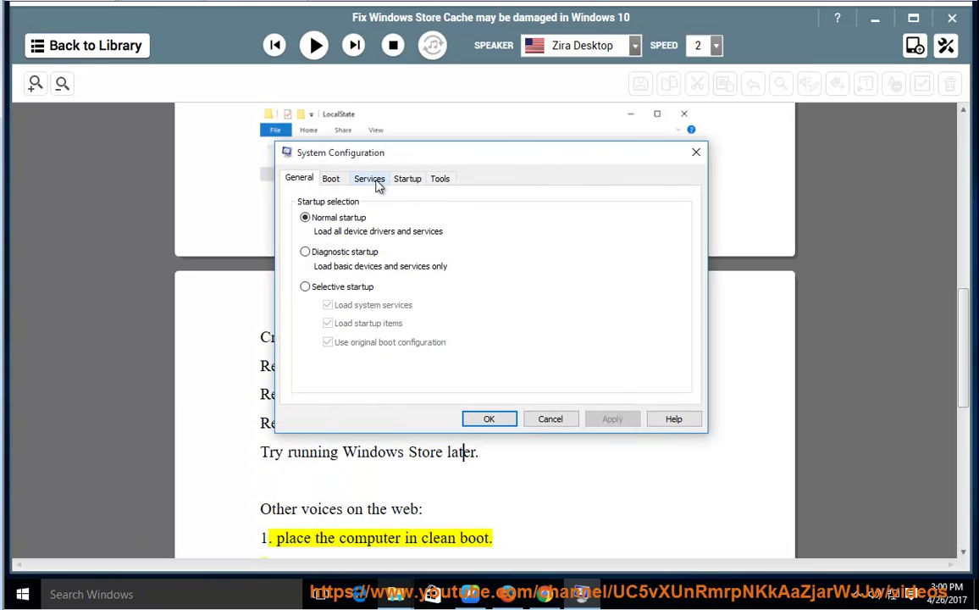
{"action": "left_click", "coordinate": [370, 180]}
{"action": "left_click", "coordinate": [295, 392]}
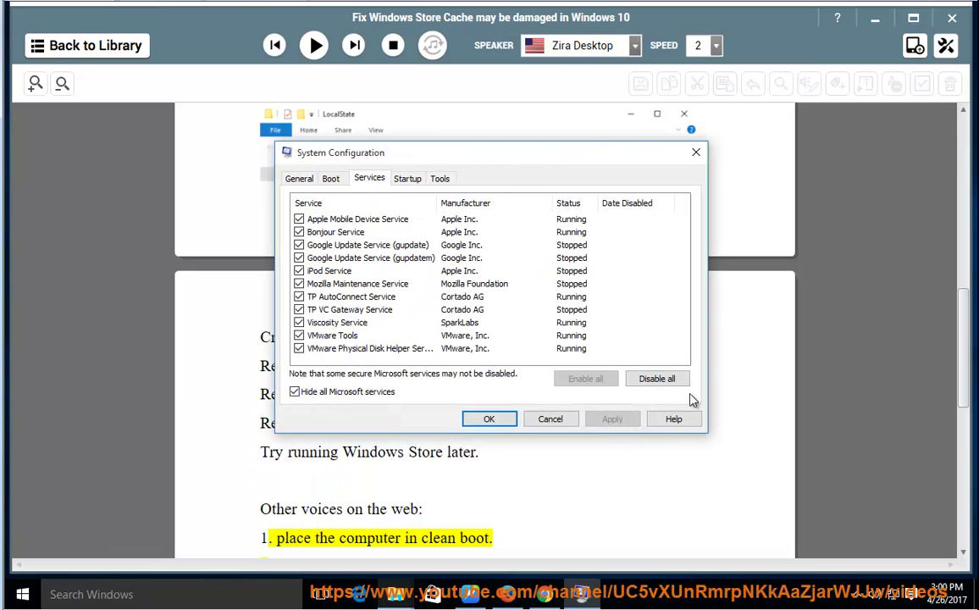
{"action": "left_click", "coordinate": [658, 379]}
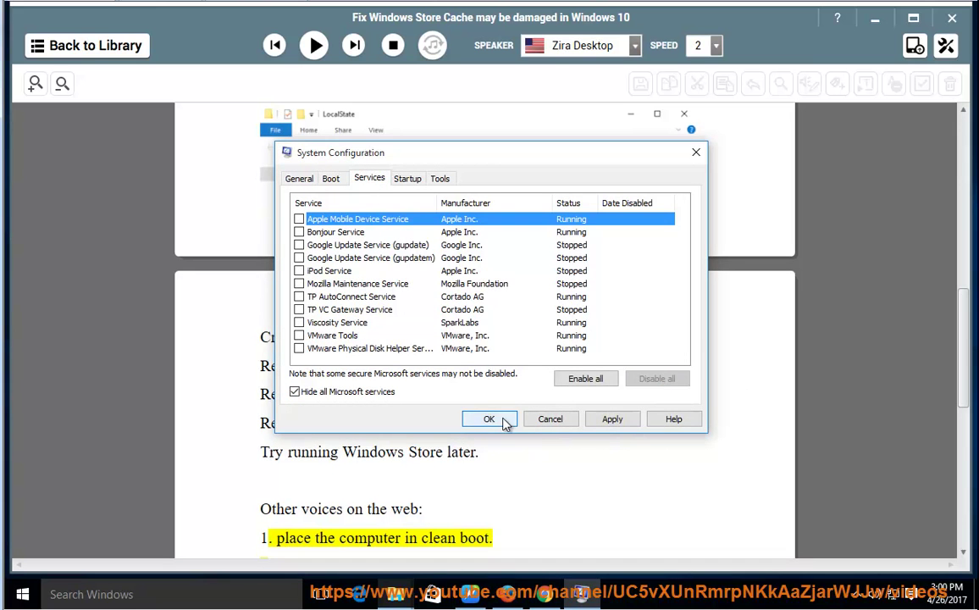
{"action": "left_click", "coordinate": [561, 421]}
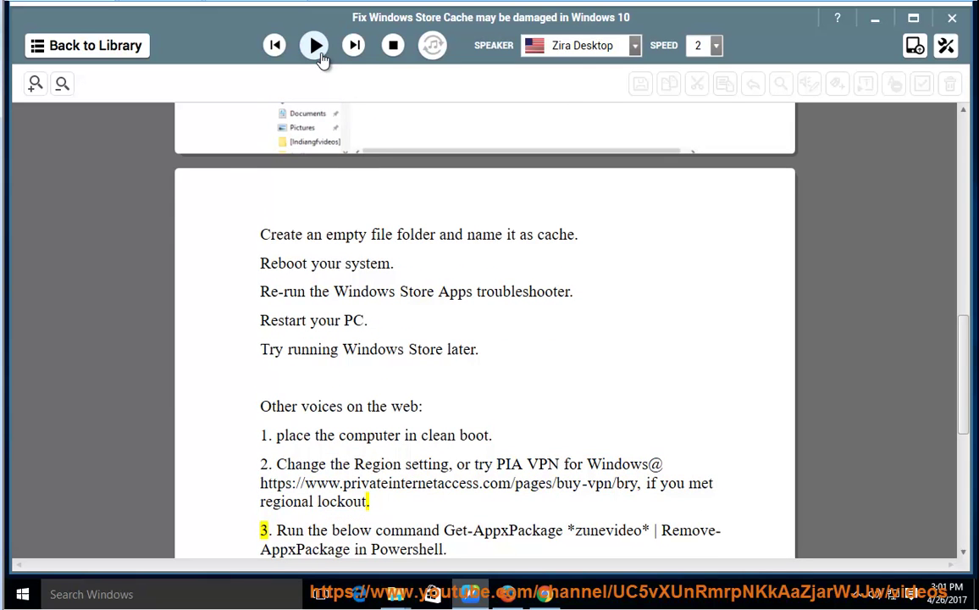
Open the Date & time settings and view the available time zones without choosing another one
{"action": "left_click", "coordinate": [939, 599]}
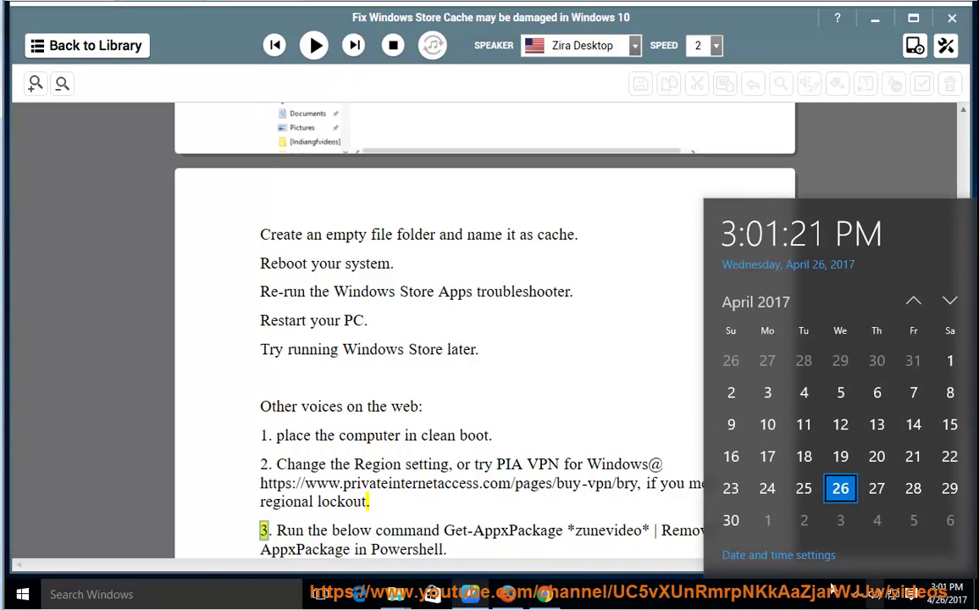
{"action": "left_click", "coordinate": [715, 555]}
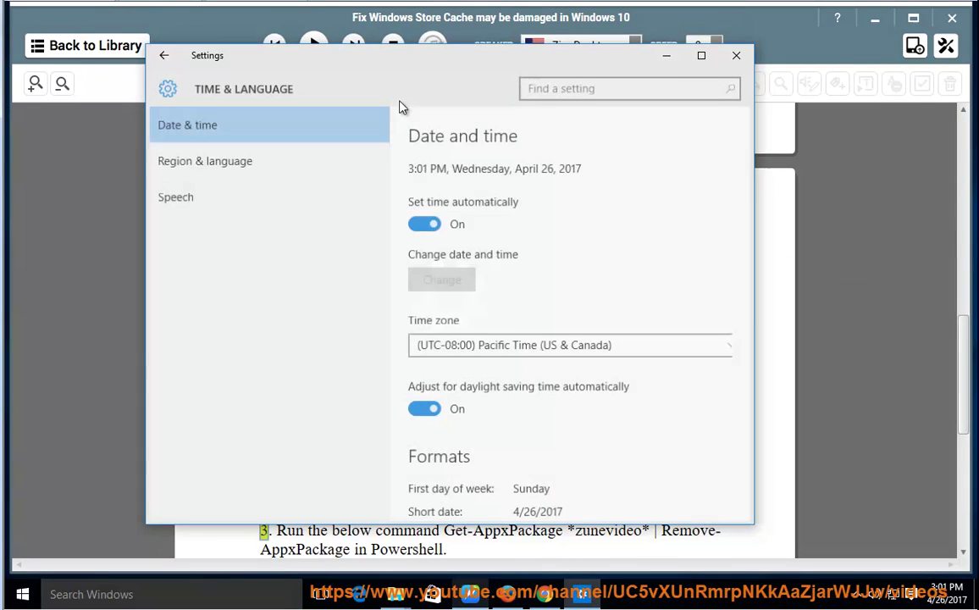
{"action": "left_click", "coordinate": [447, 345]}
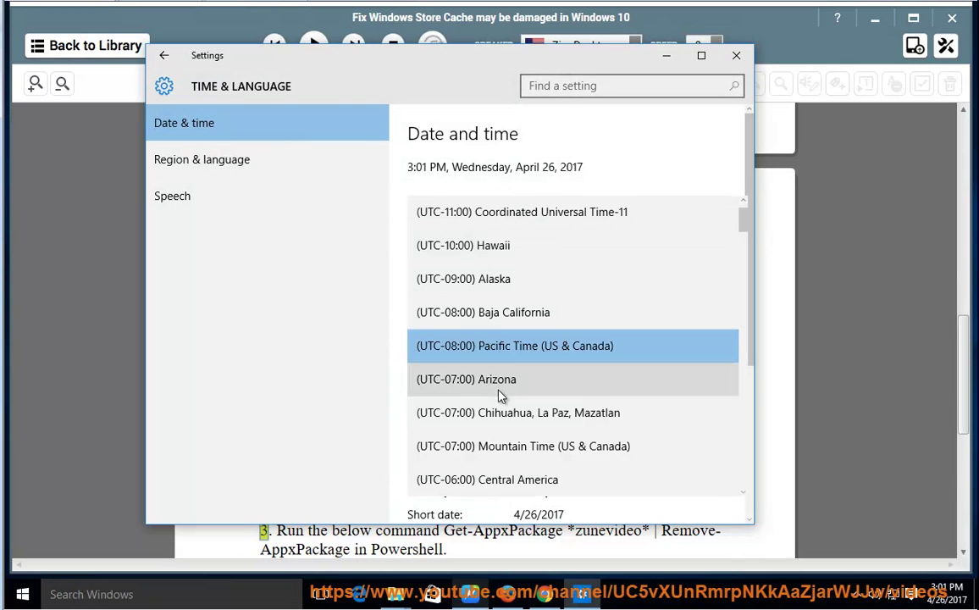
{"action": "left_click", "coordinate": [317, 394]}
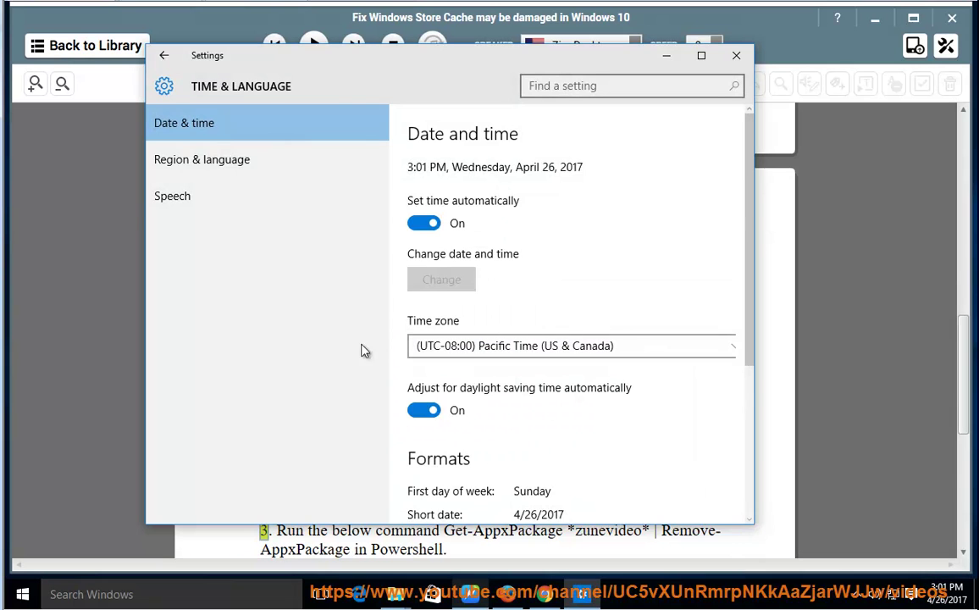
View the country or region choices in the Region & language settings, close Settings, and resume the read-aloud
{"action": "left_click", "coordinate": [222, 163]}
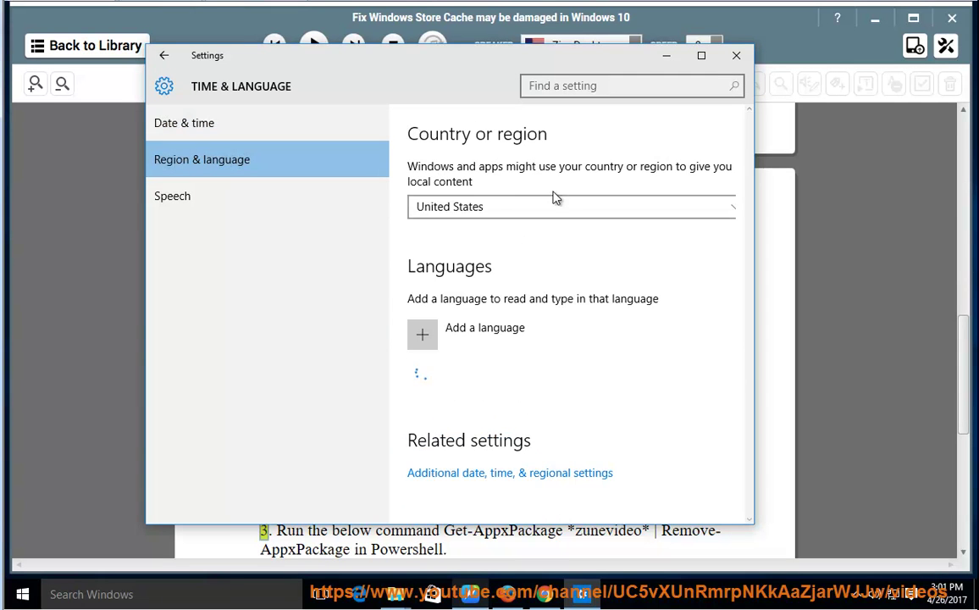
{"action": "left_click", "coordinate": [492, 207]}
{"action": "left_click", "coordinate": [300, 430]}
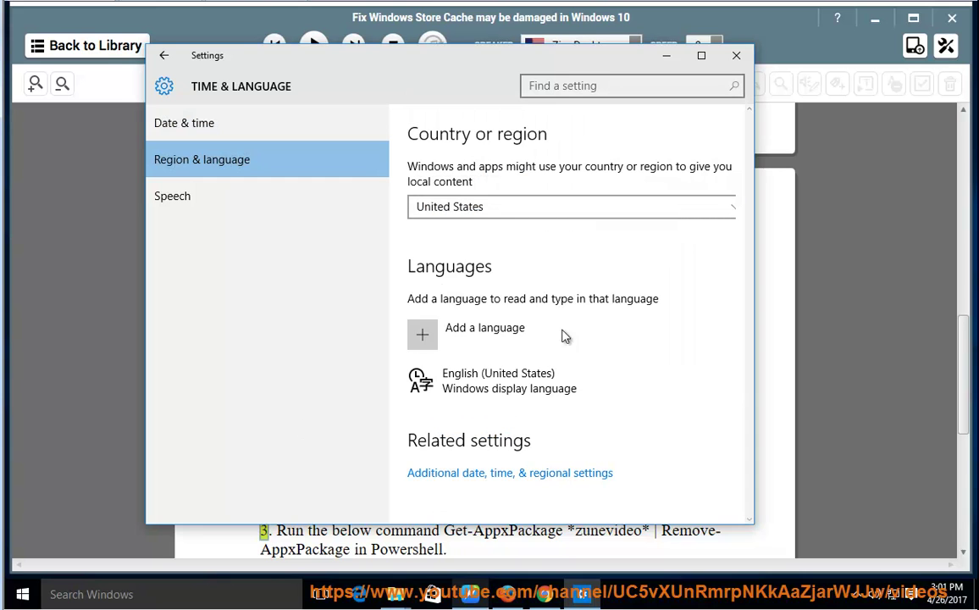
{"action": "left_click", "coordinate": [736, 56]}
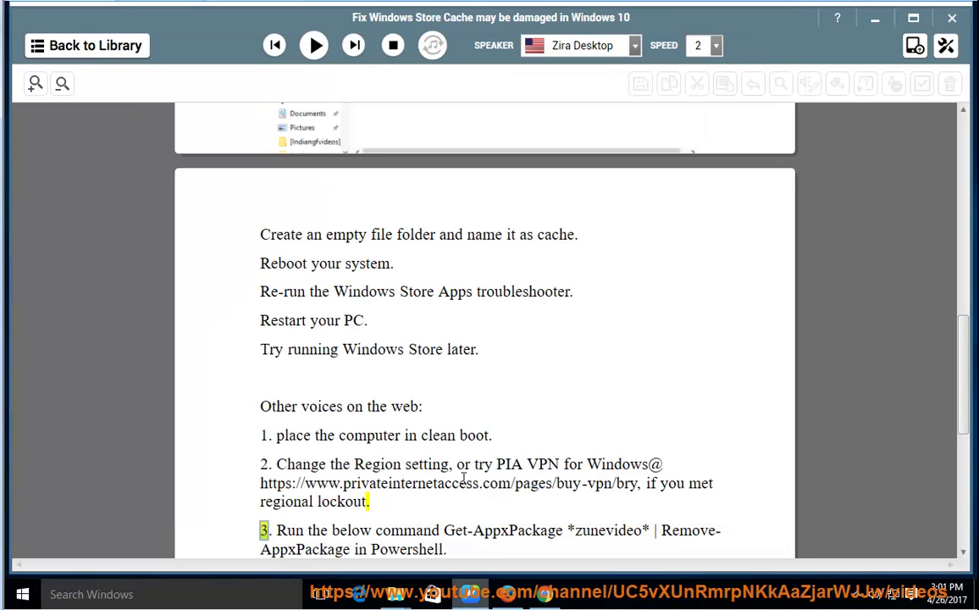
{"action": "left_click", "coordinate": [310, 53]}
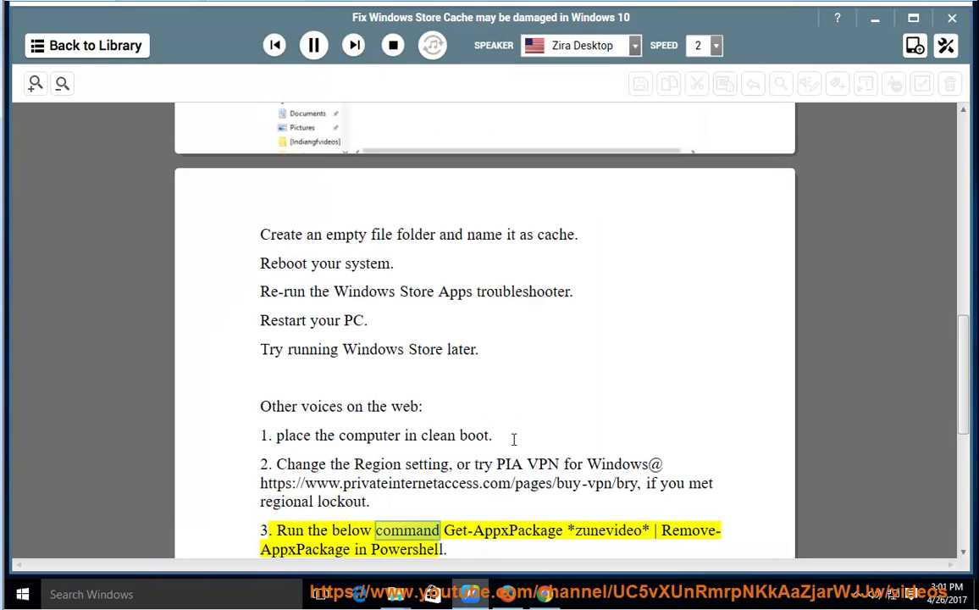